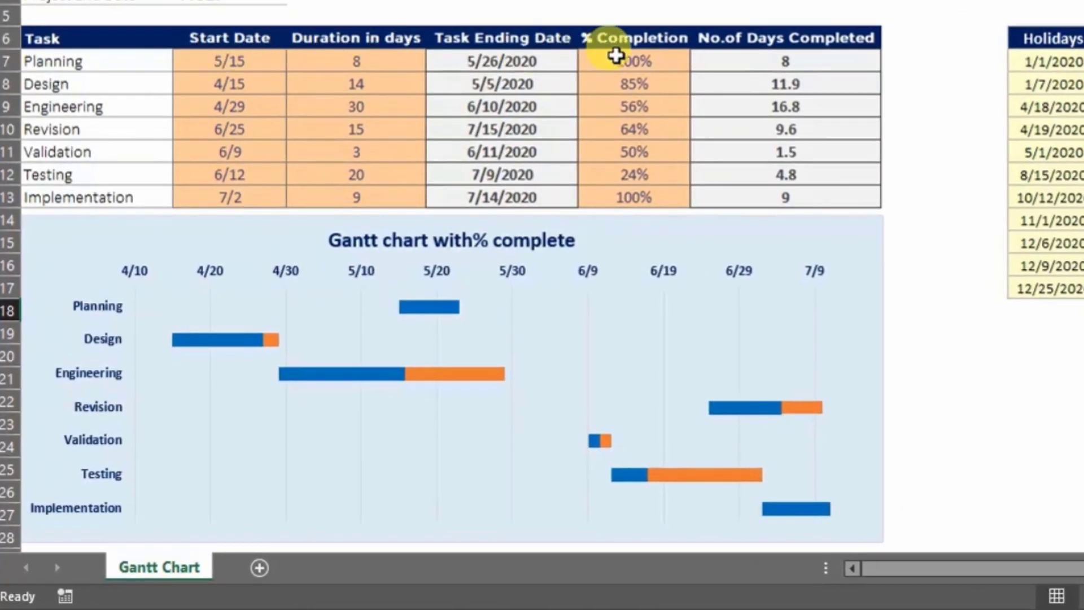
Step: Set the % completion of the Validation task to 100% and of the Implementation task to 25%
drag(615, 55, 614, 192)
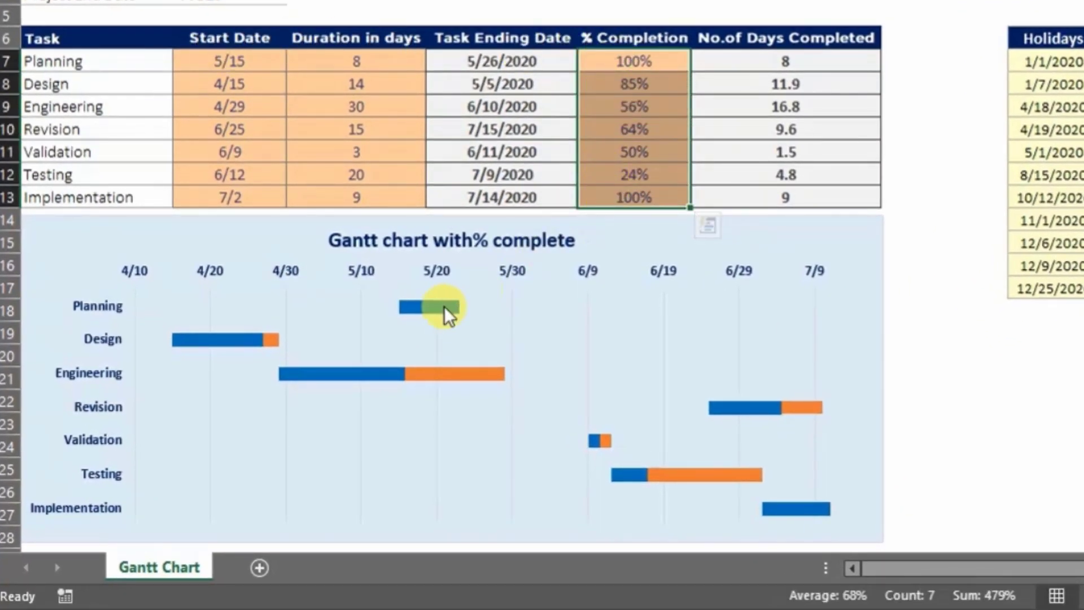
click(389, 374)
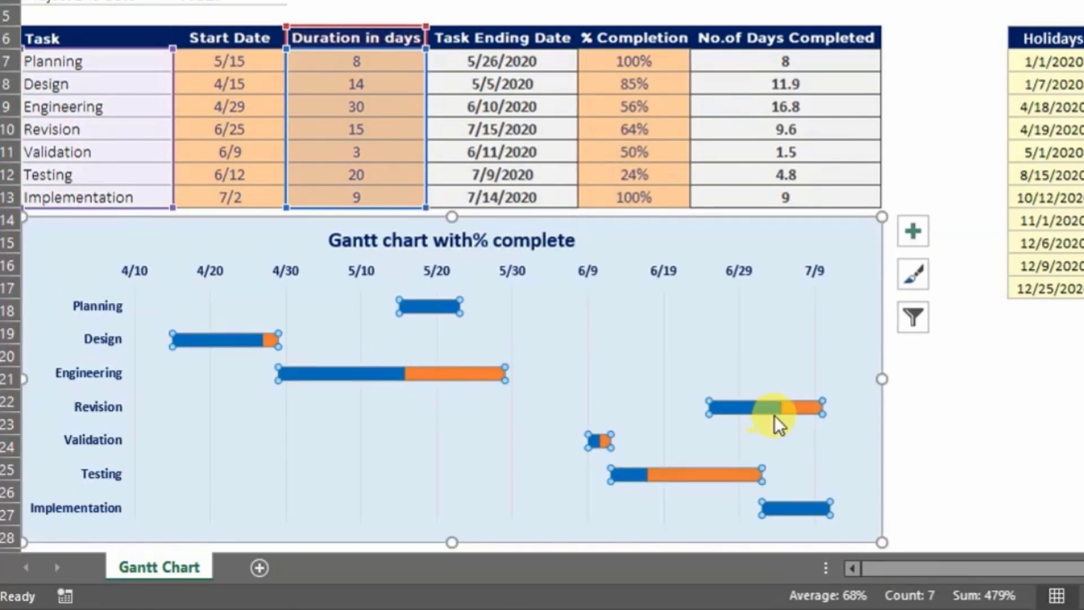
click(643, 149)
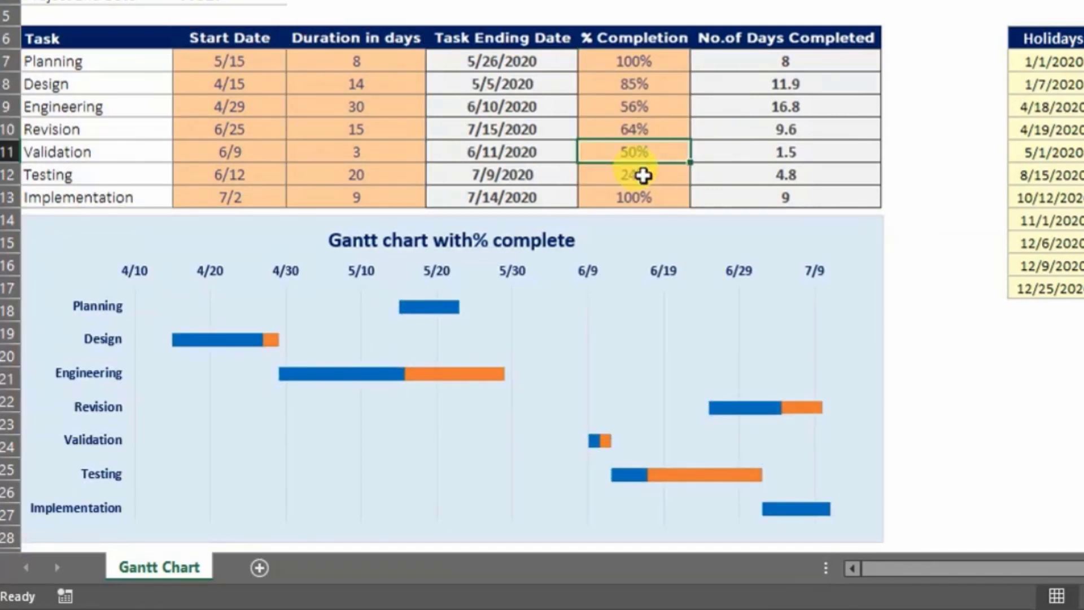
text(100)
click(642, 176)
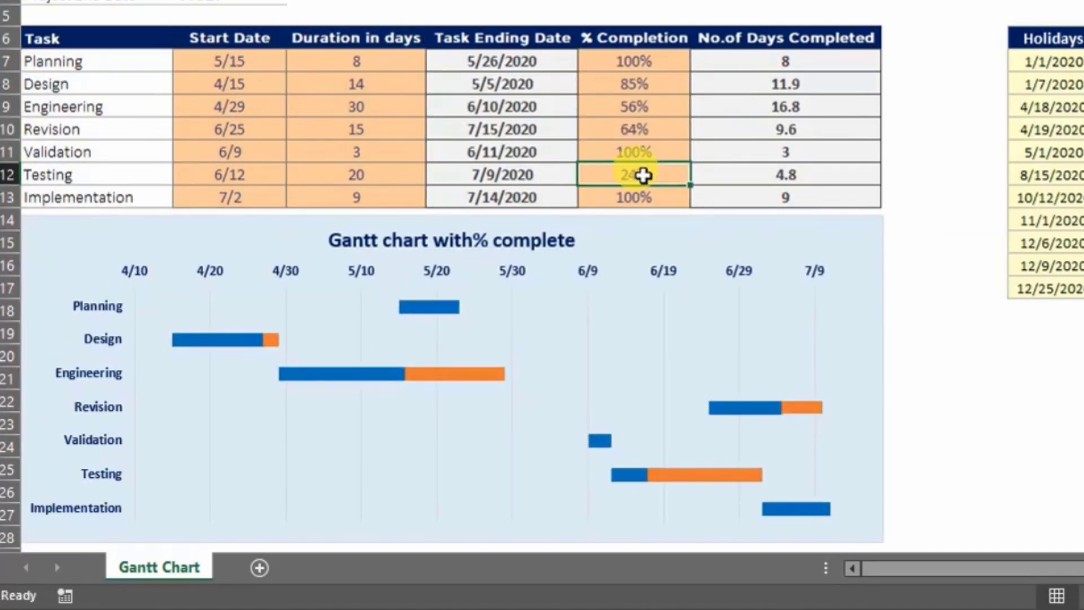
click(646, 199)
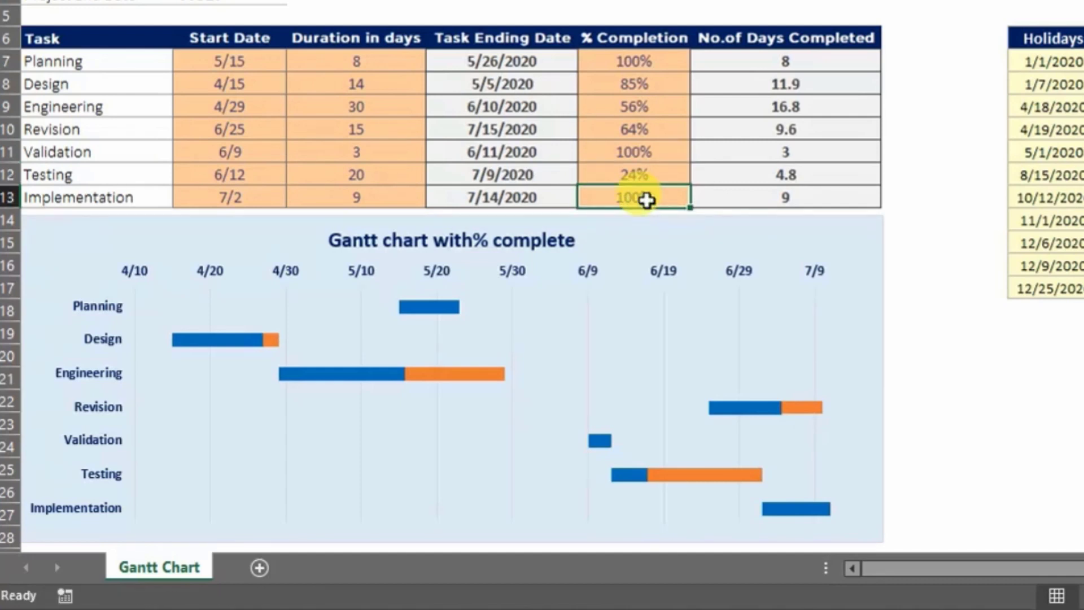
text(25)
key(Return)
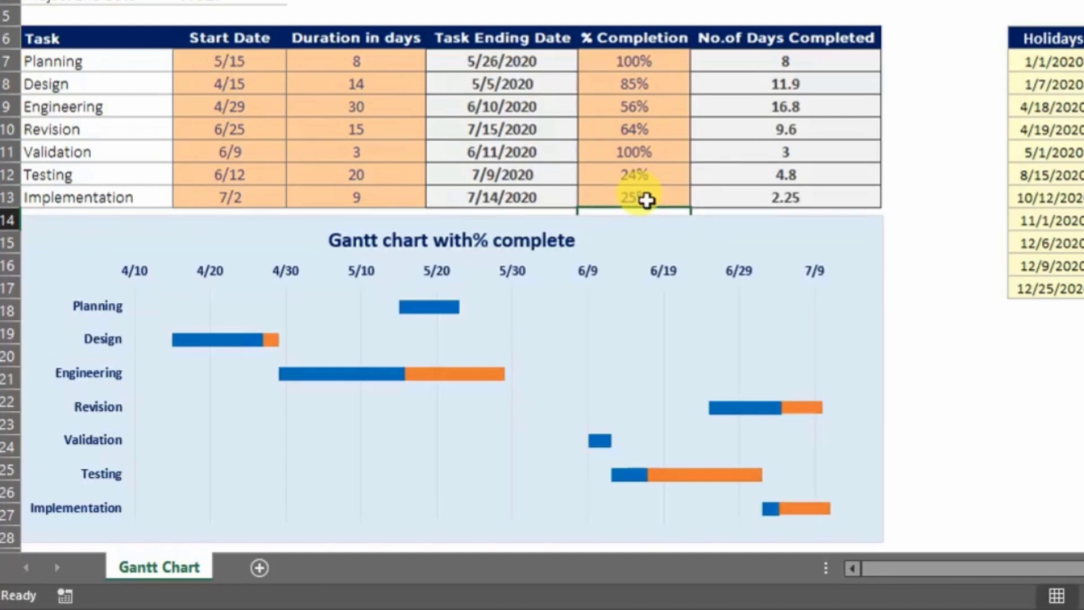
click(625, 134)
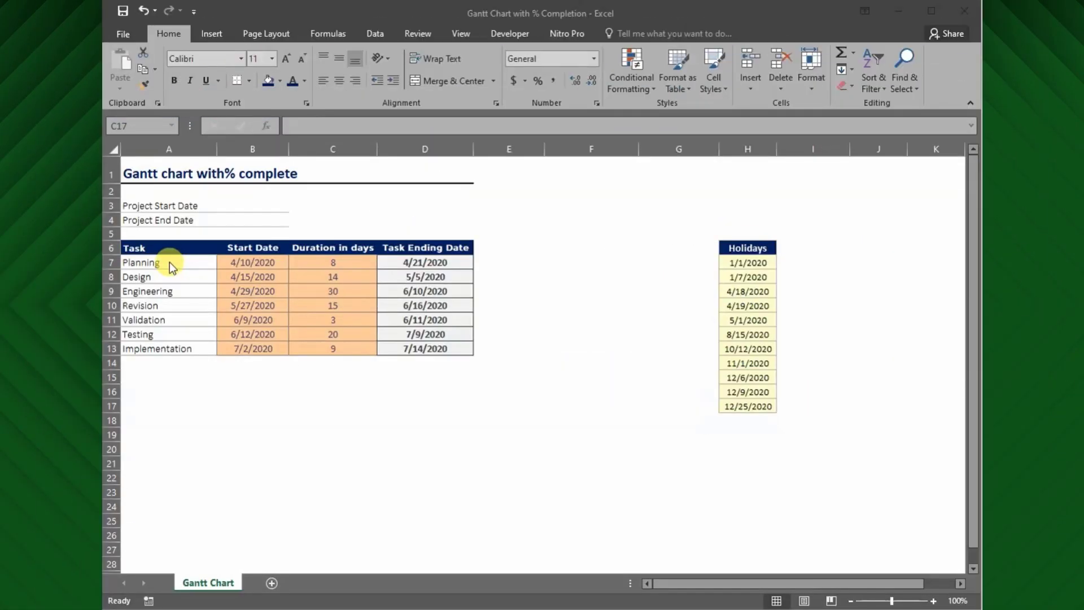
Step: Examine the Task, Start Date, Duration in days and Task Ending Date columns of the task table
drag(167, 249, 336, 335)
drag(151, 247, 146, 352)
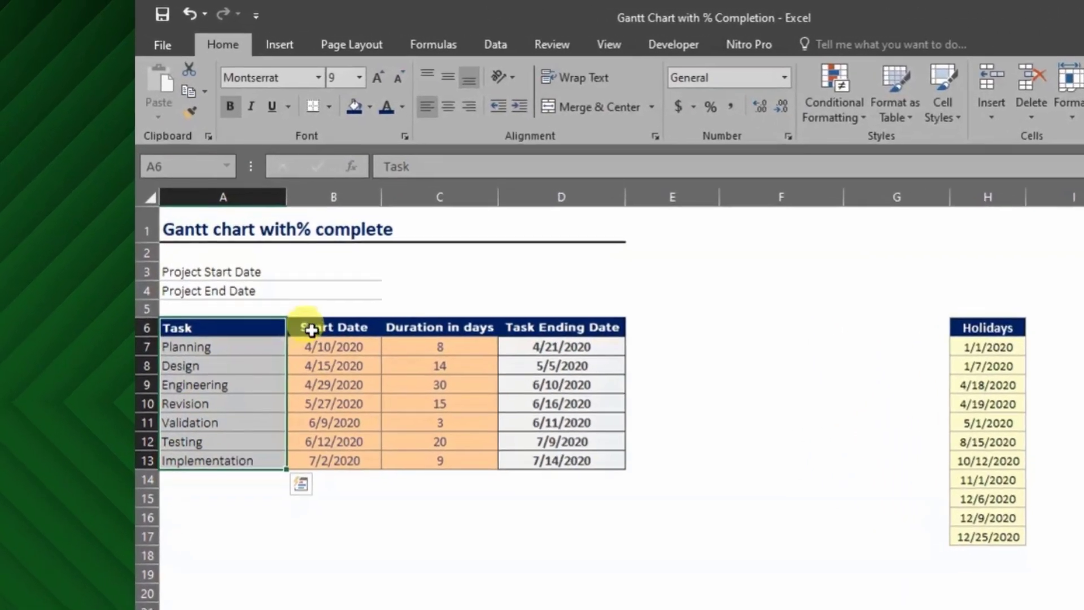
click(251, 248)
click(425, 332)
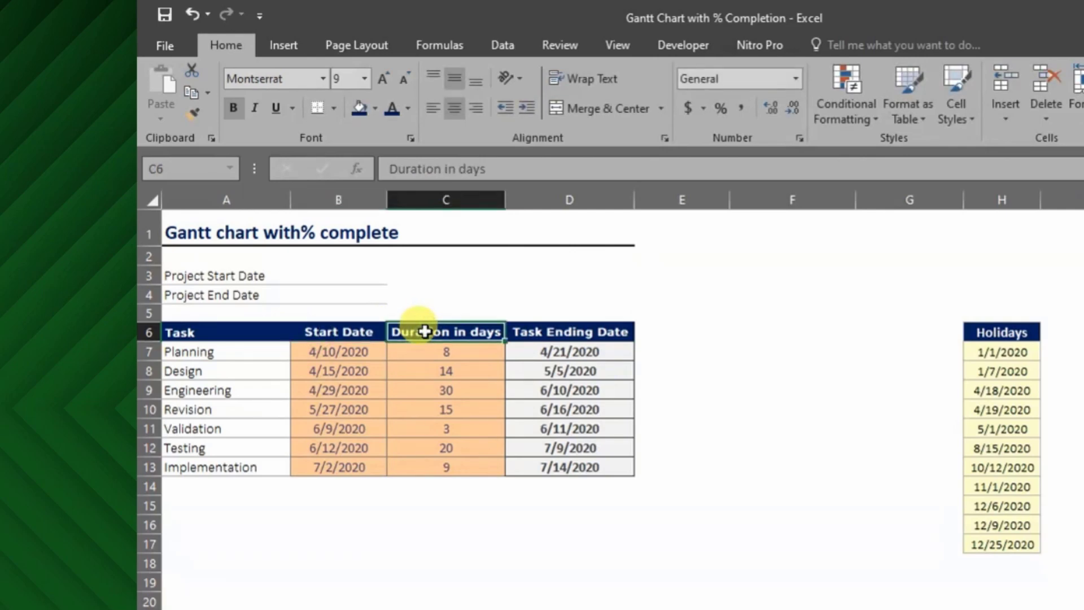
click(561, 336)
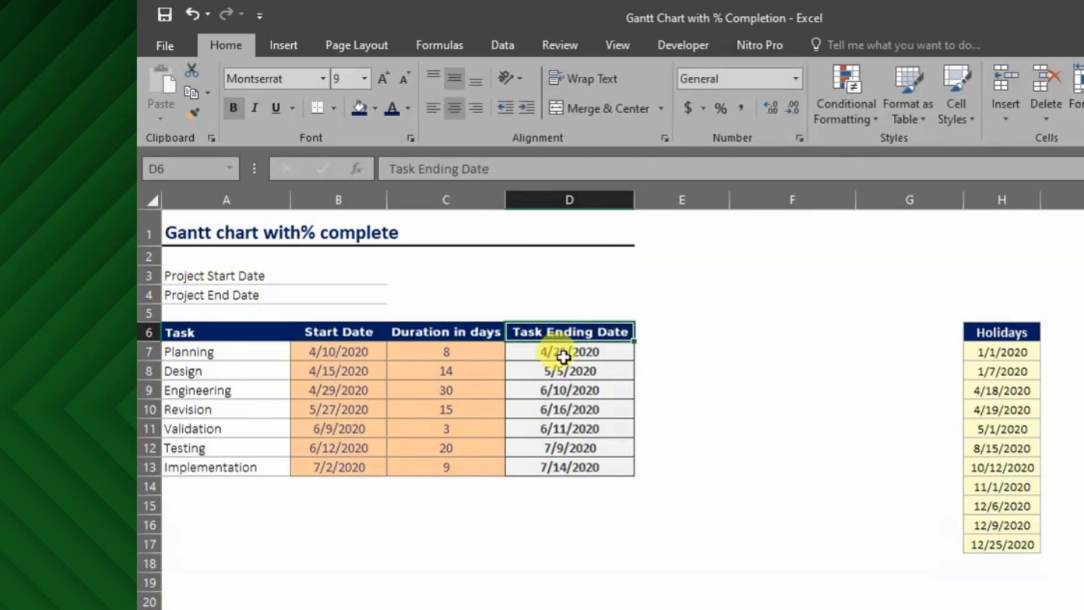
Step: Inspect the Task Ending Date formula for Planning in D7 and the Holidays list in H6:H17 that it uses
click(563, 357)
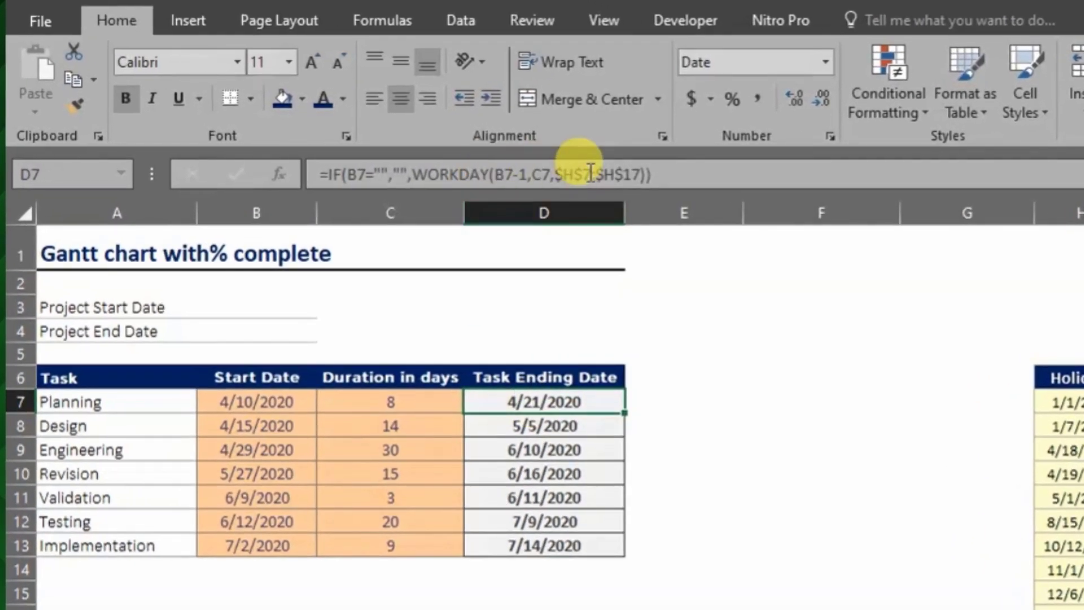
click(587, 172)
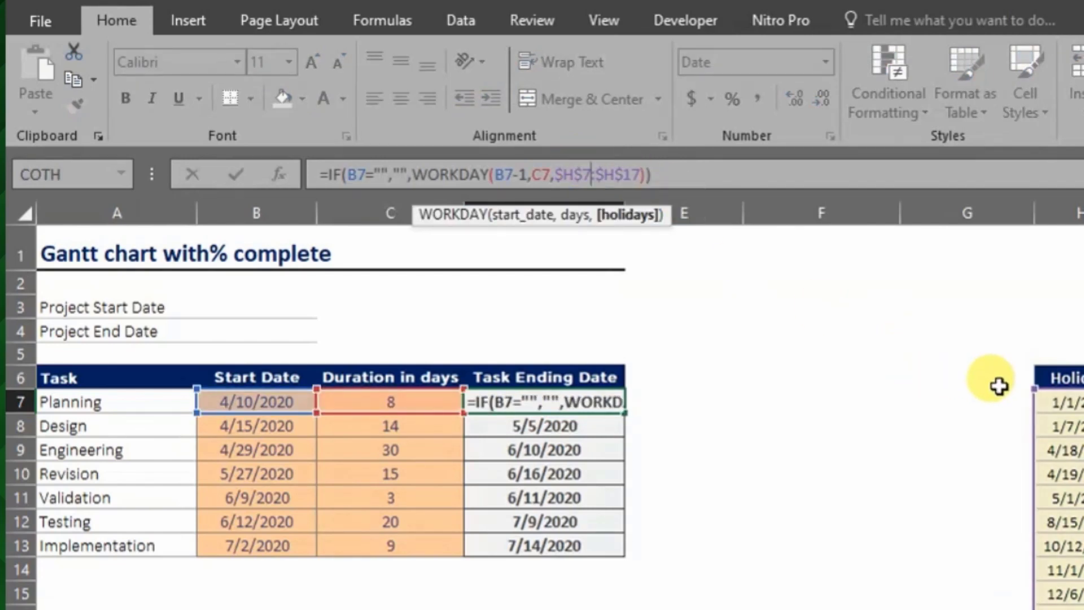
key(Escape)
drag(1075, 377, 1066, 572)
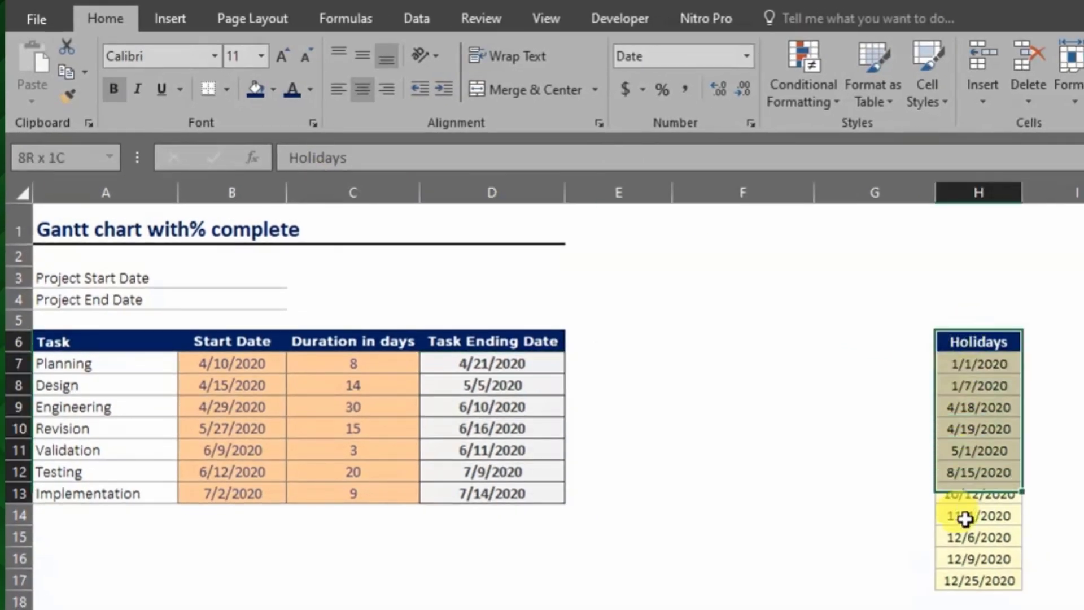
drag(965, 518, 971, 575)
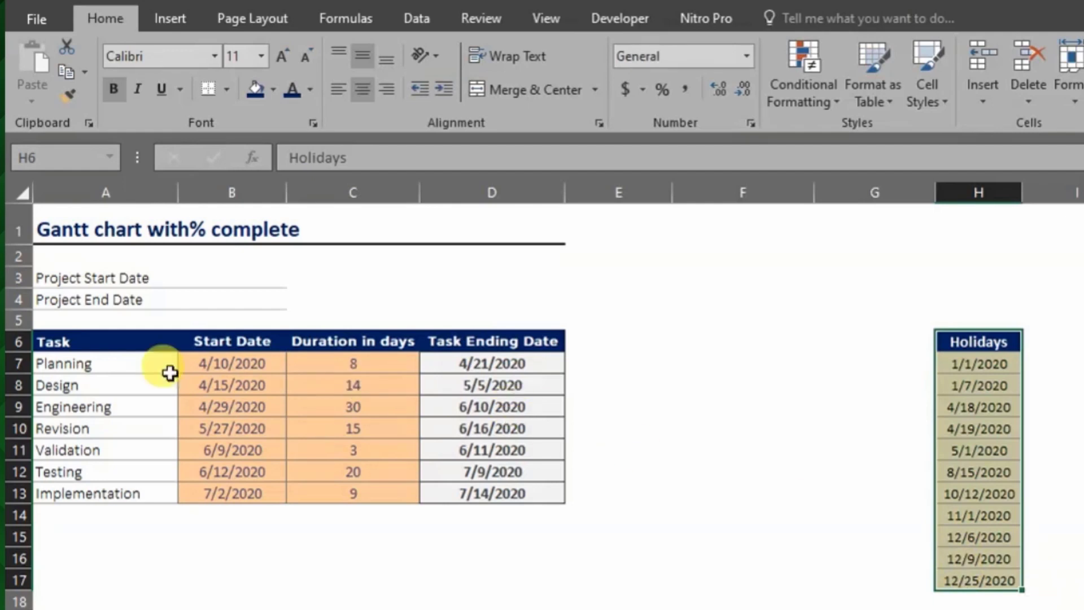
Step: Change the number format of the start dates in B7:B13 to General
click(137, 368)
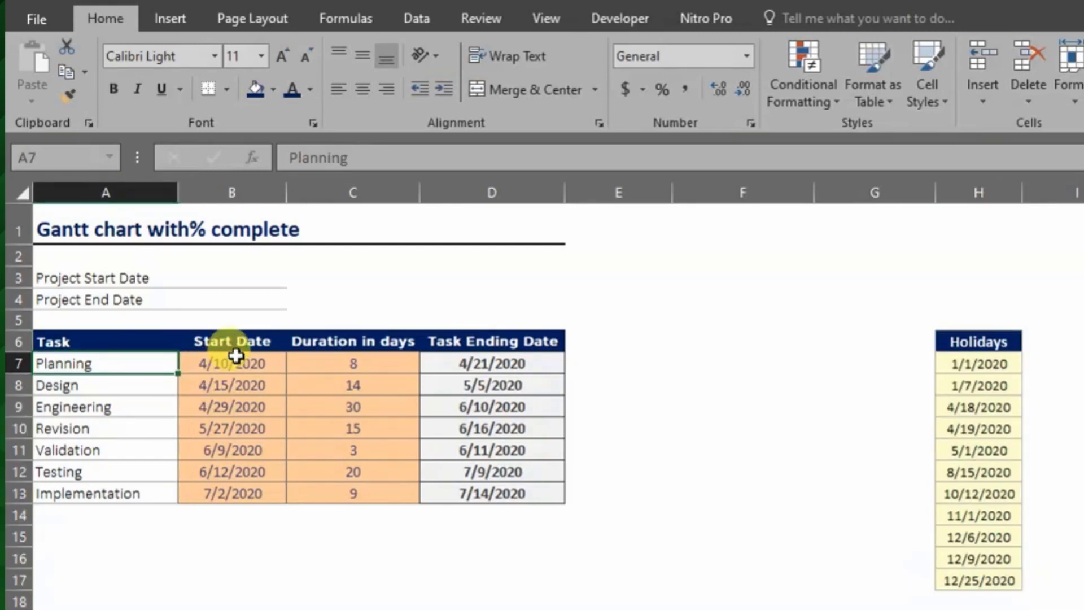
drag(236, 355, 217, 496)
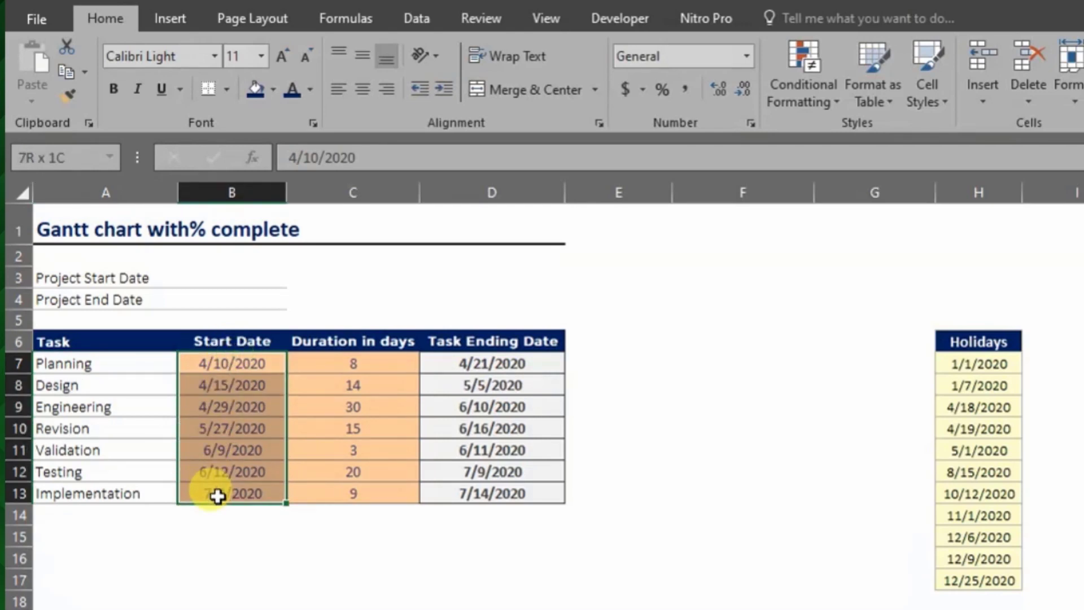
click(751, 54)
click(722, 105)
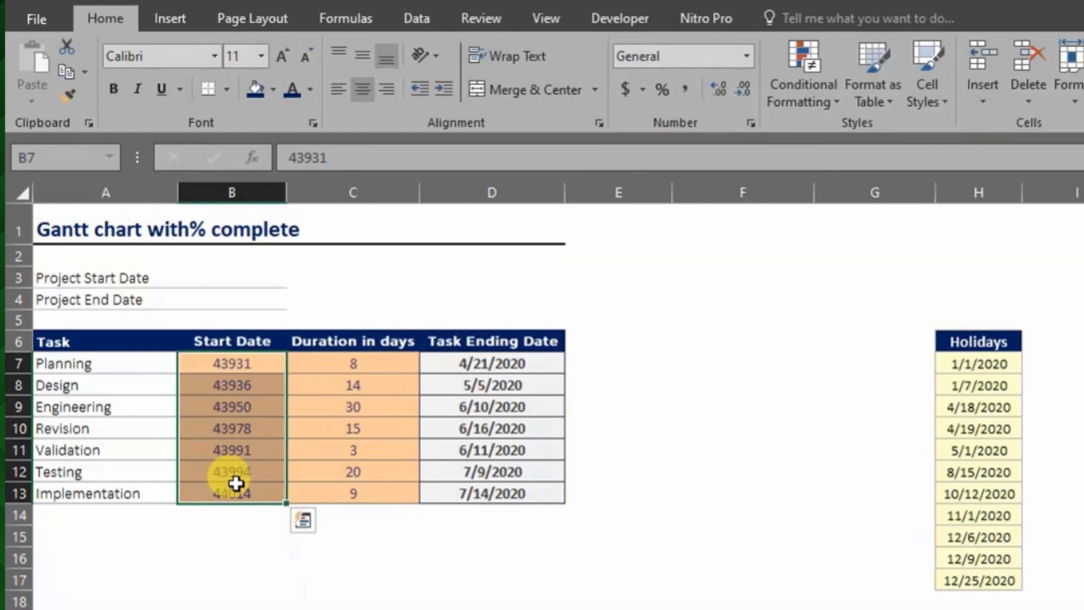
click(231, 384)
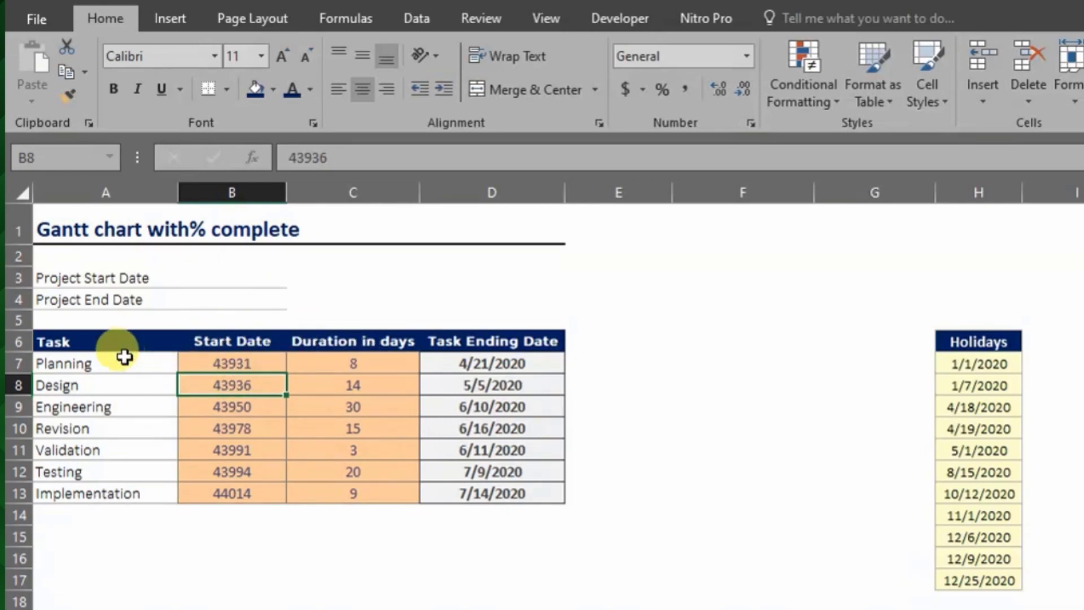
Step: Insert a Stacked Bar chart from the task, start date and duration data in A6:C13
drag(90, 342, 333, 486)
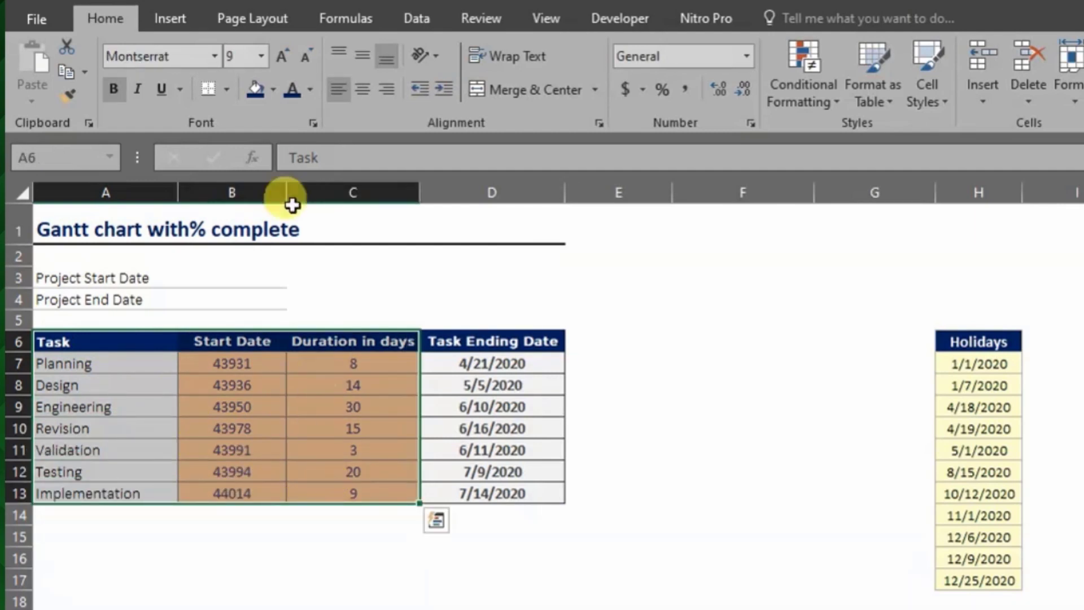
click(160, 17)
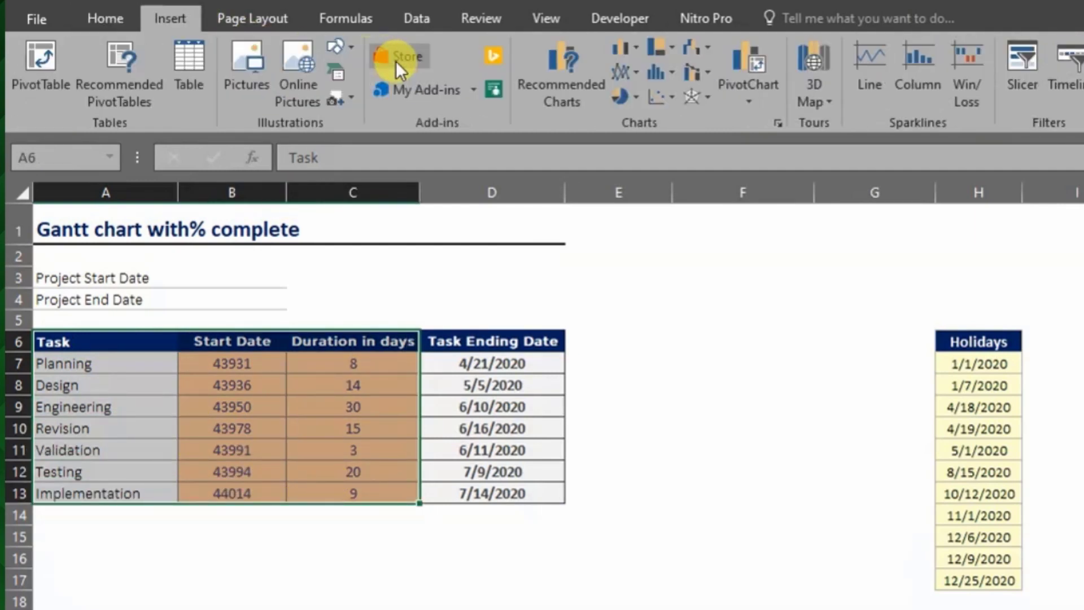
click(588, 103)
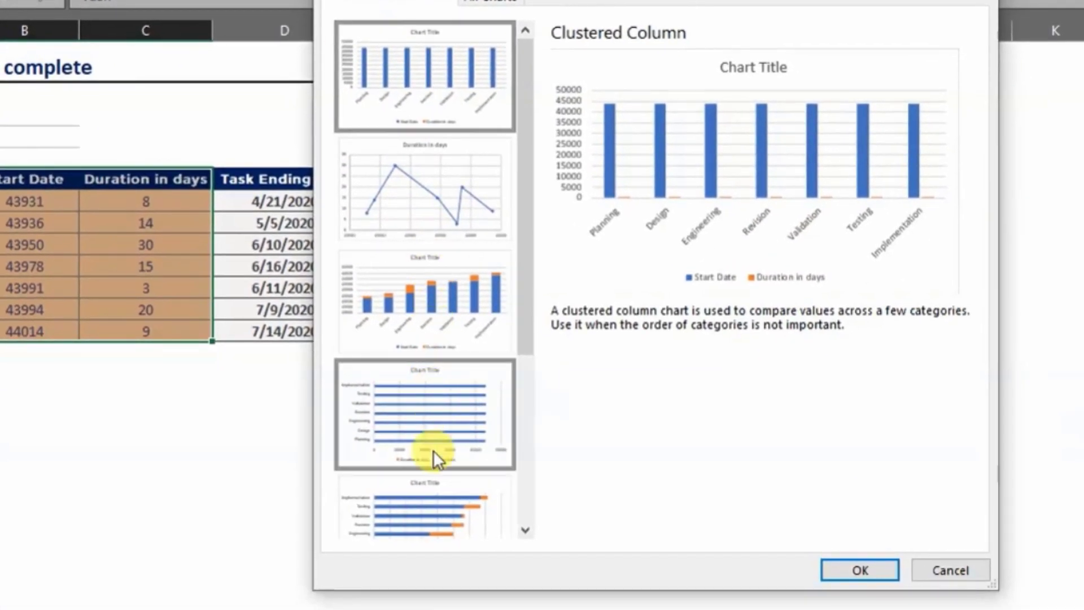
click(427, 505)
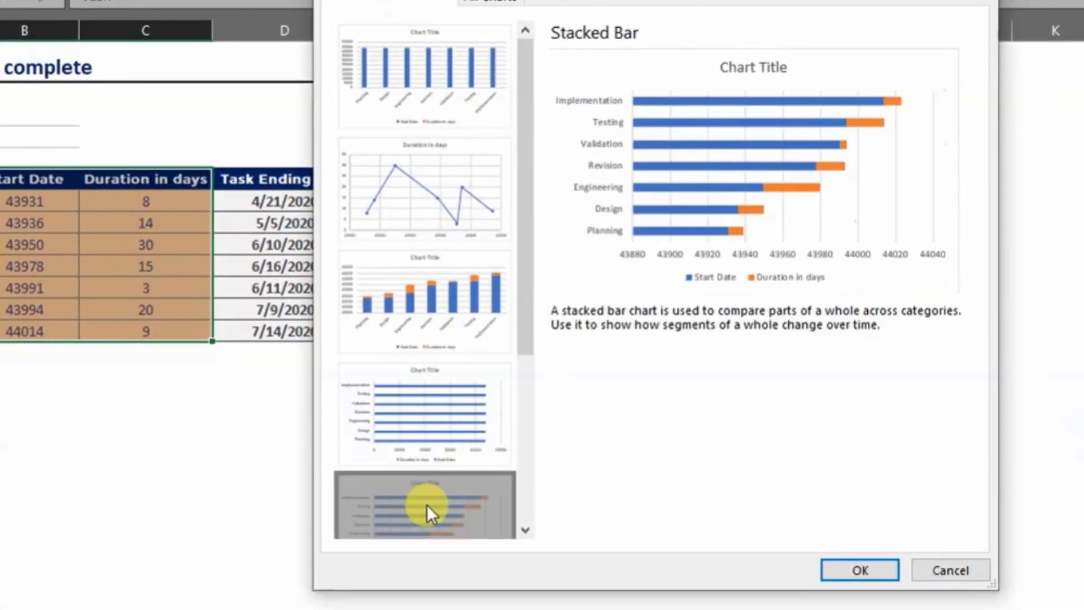
click(859, 569)
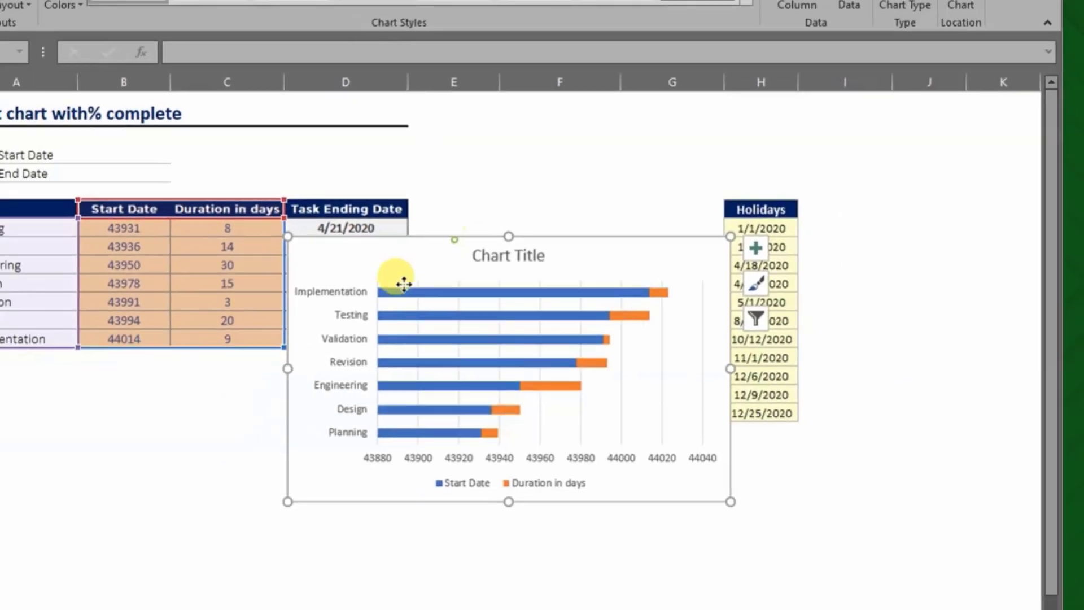
Step: Move the chart directly below the task table and widen it to the beginning of column G
drag(342, 265, 44, 370)
drag(266, 374, 259, 365)
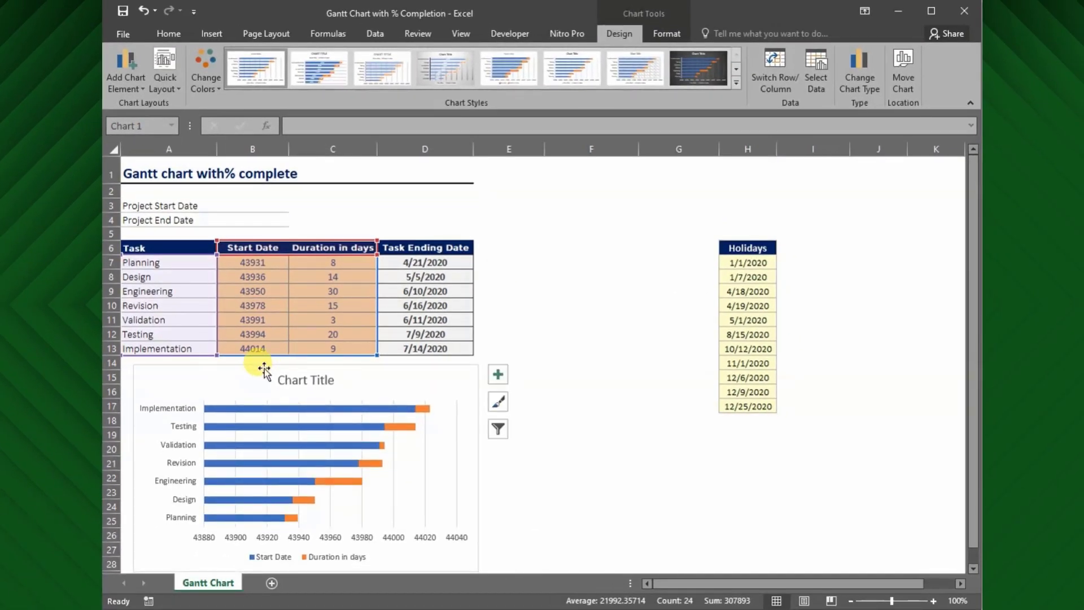
click(267, 405)
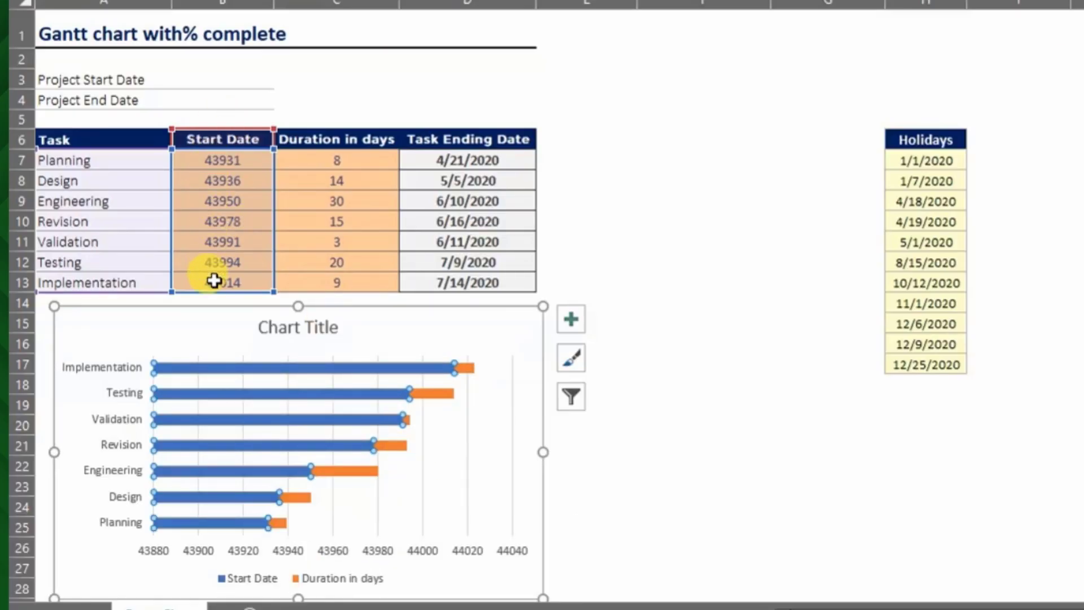
click(449, 404)
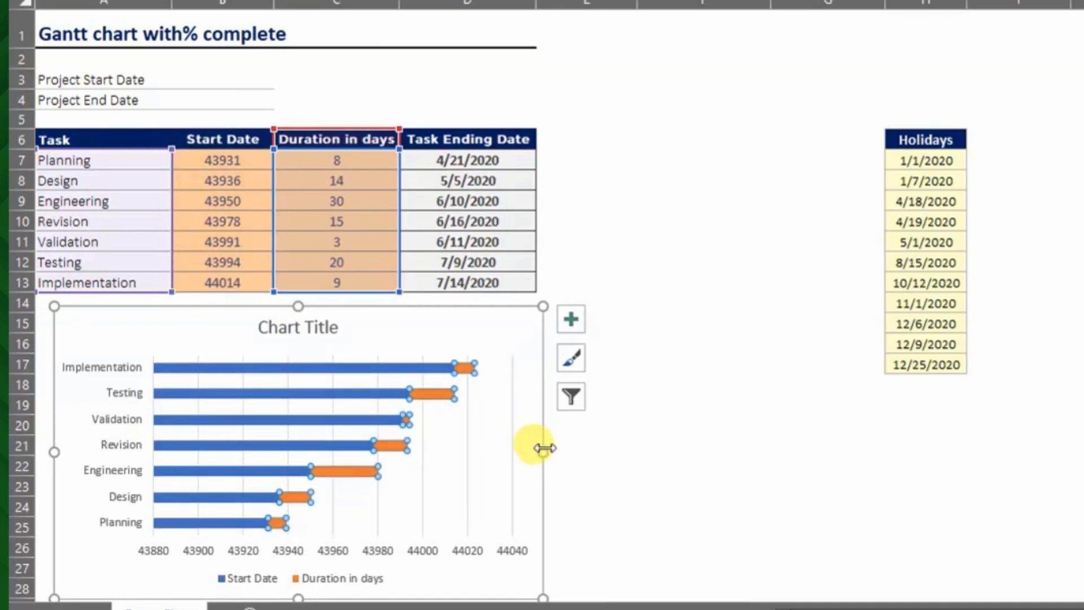
drag(545, 446, 789, 435)
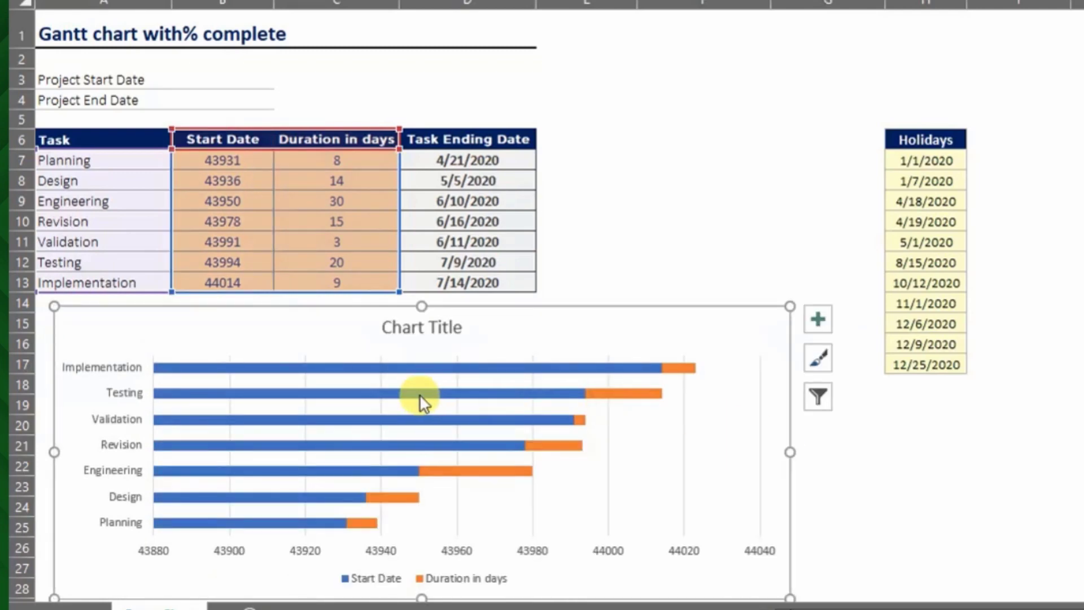
Step: Put the categories of the chart's vertical axis in reverse order and close the formatting pane
click(422, 362)
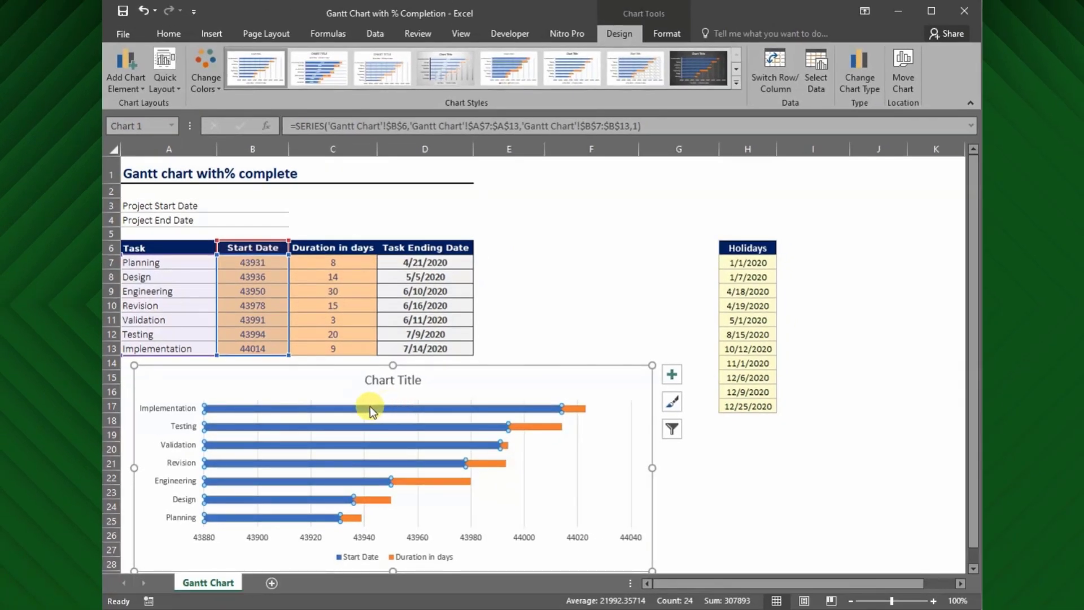
click(178, 411)
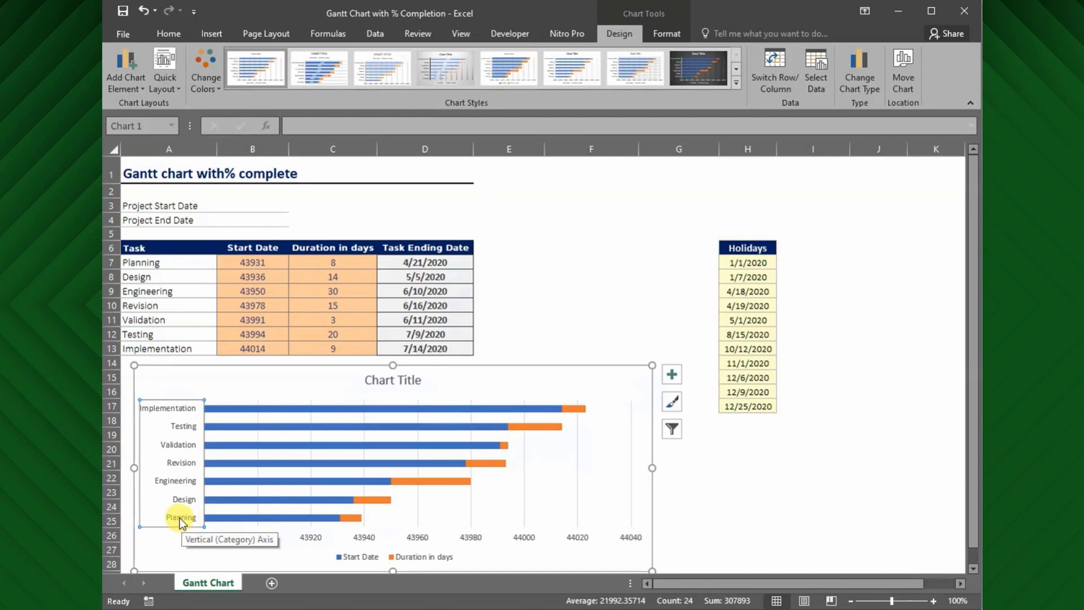
click(152, 264)
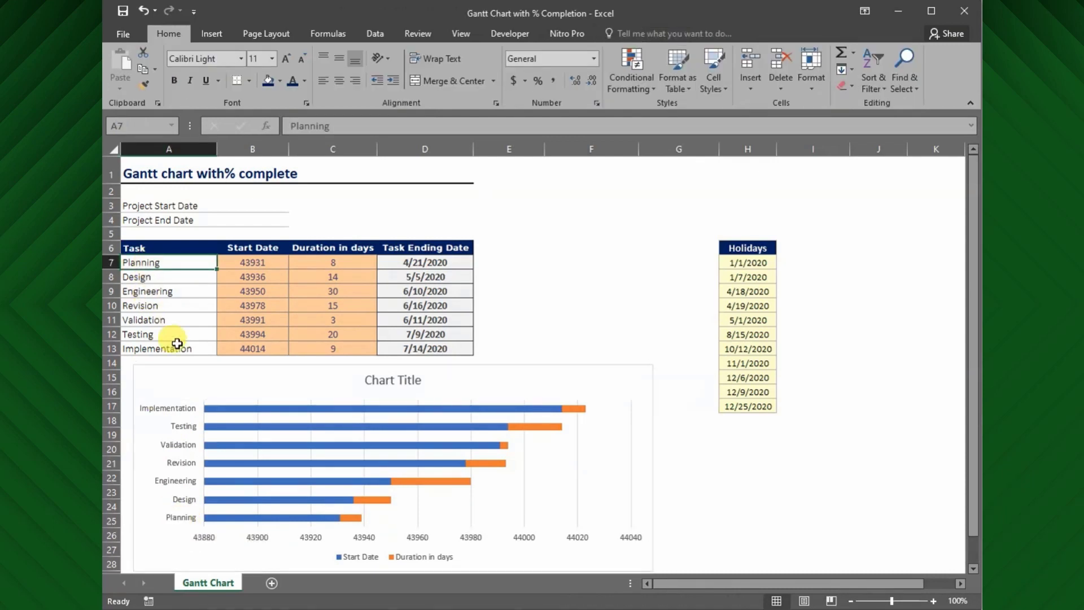
click(175, 522)
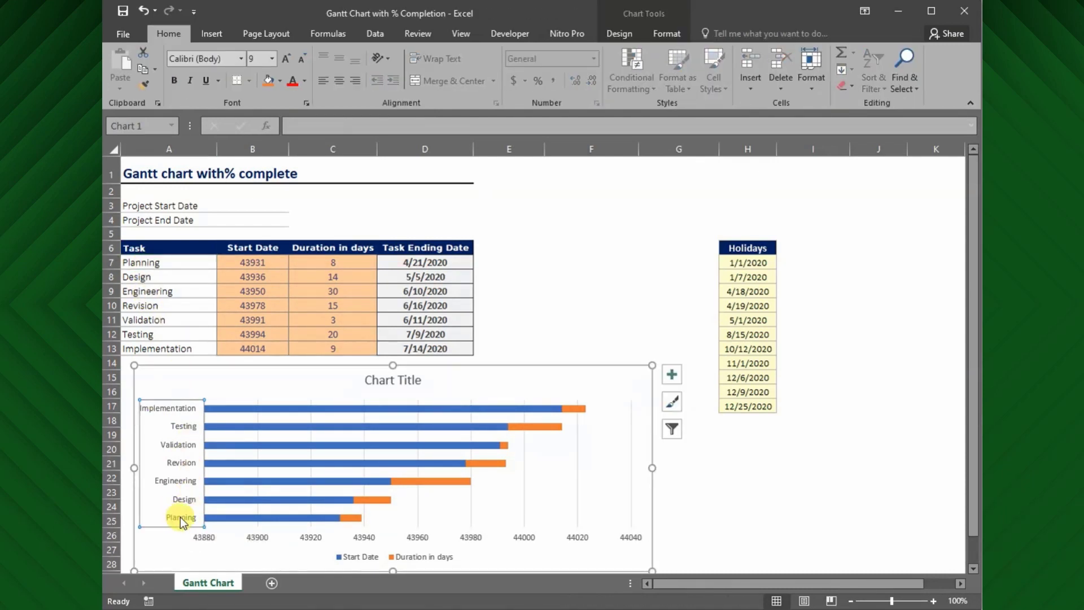
double_click(181, 465)
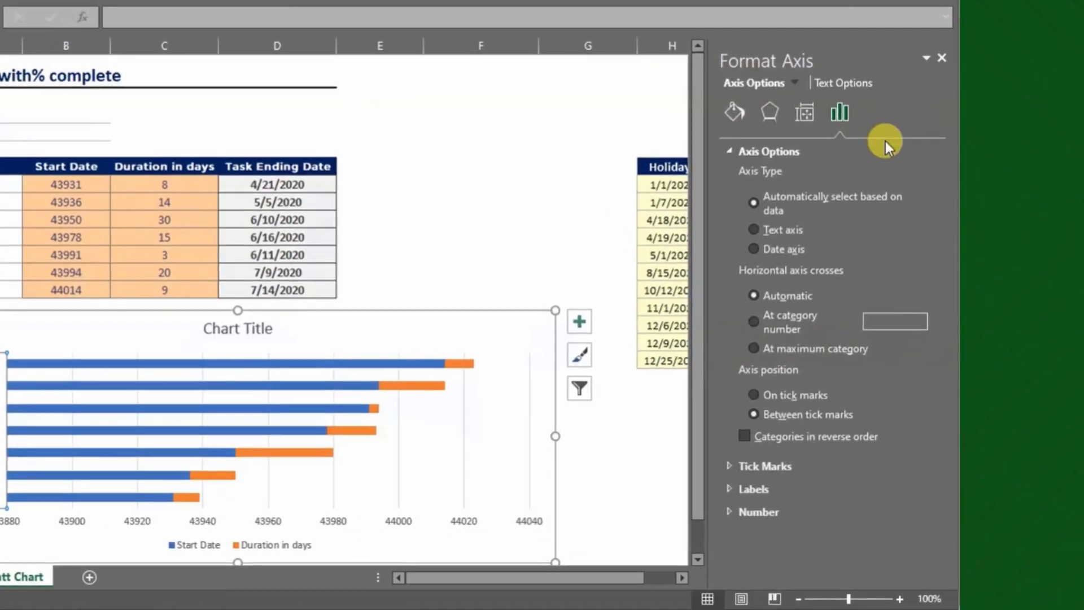
click(743, 436)
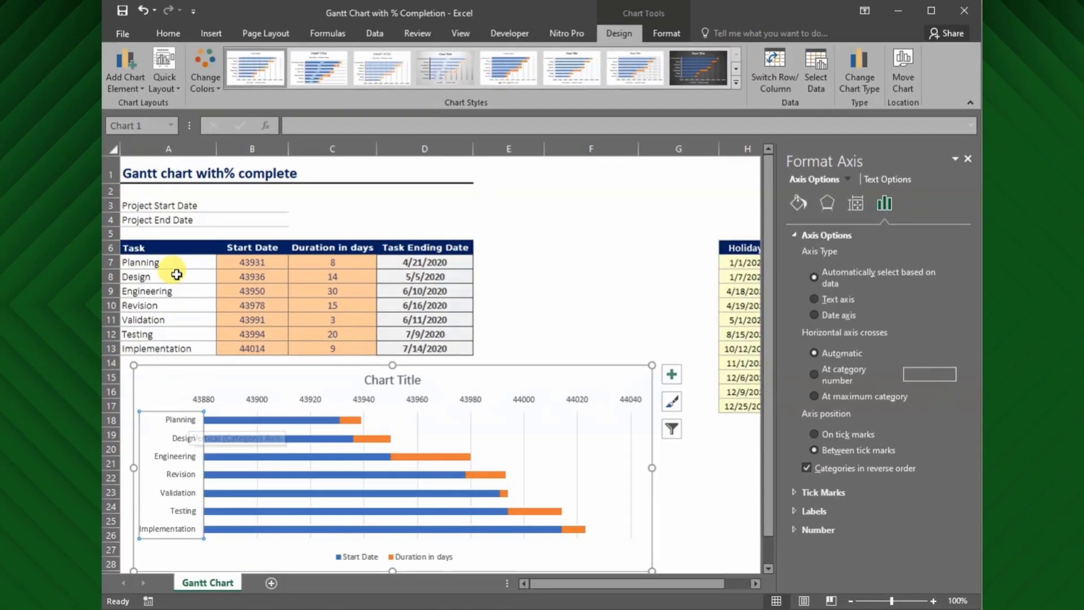
click(161, 266)
double_click(161, 266)
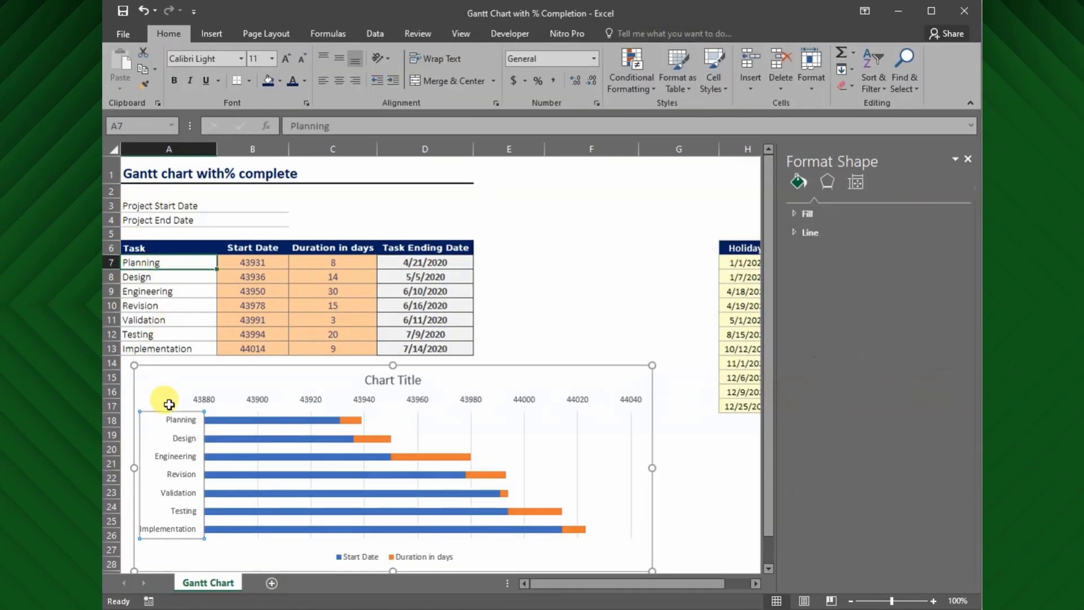
click(968, 158)
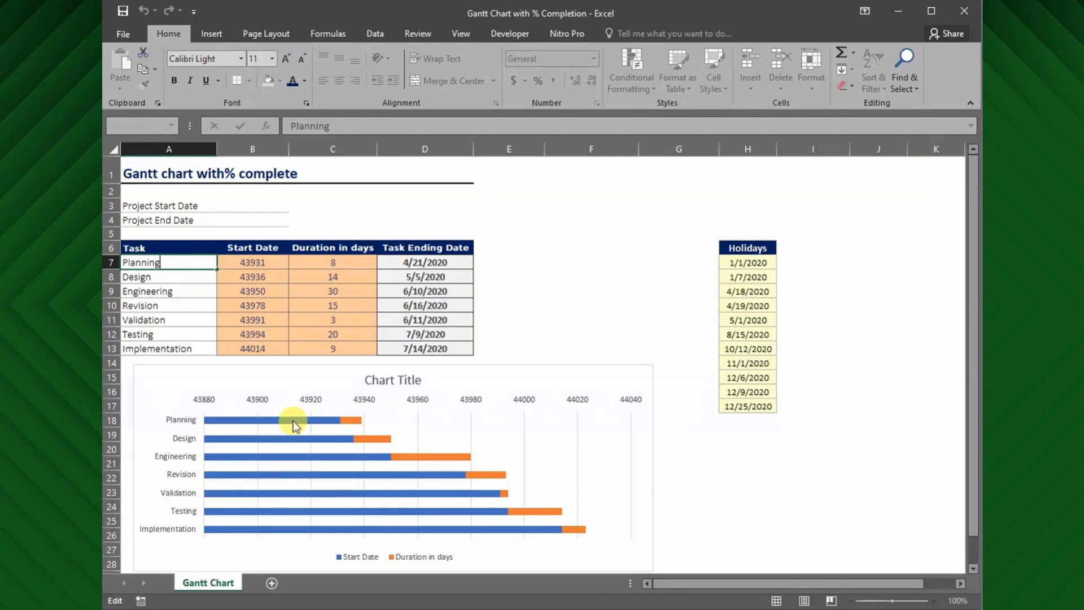
Step: Calculate the project start date in B3 as the minimum of the task start dates in B7:B13
click(358, 420)
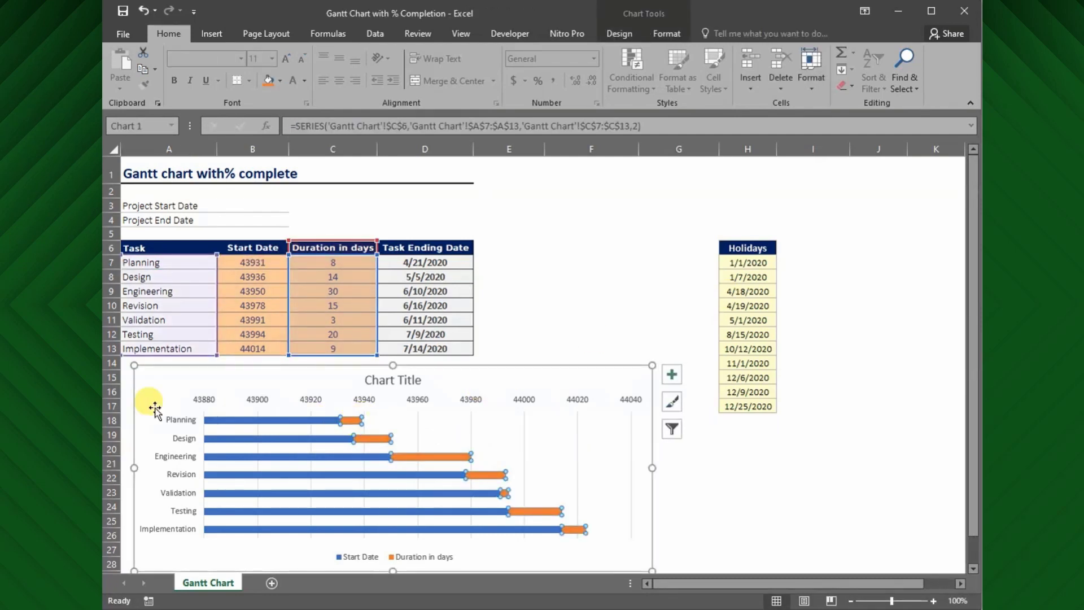
click(234, 208)
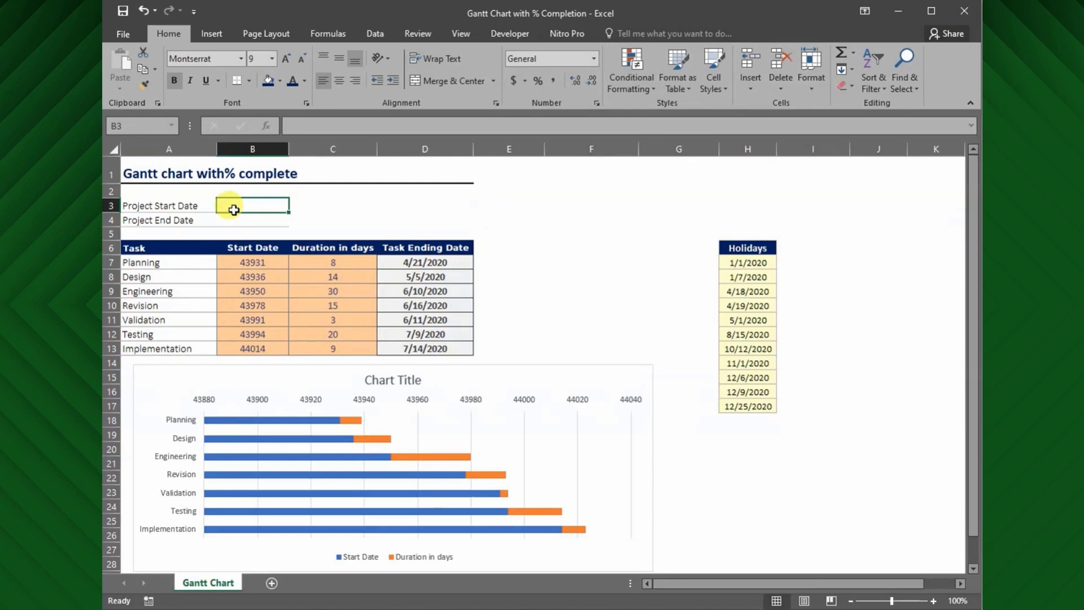
click(239, 214)
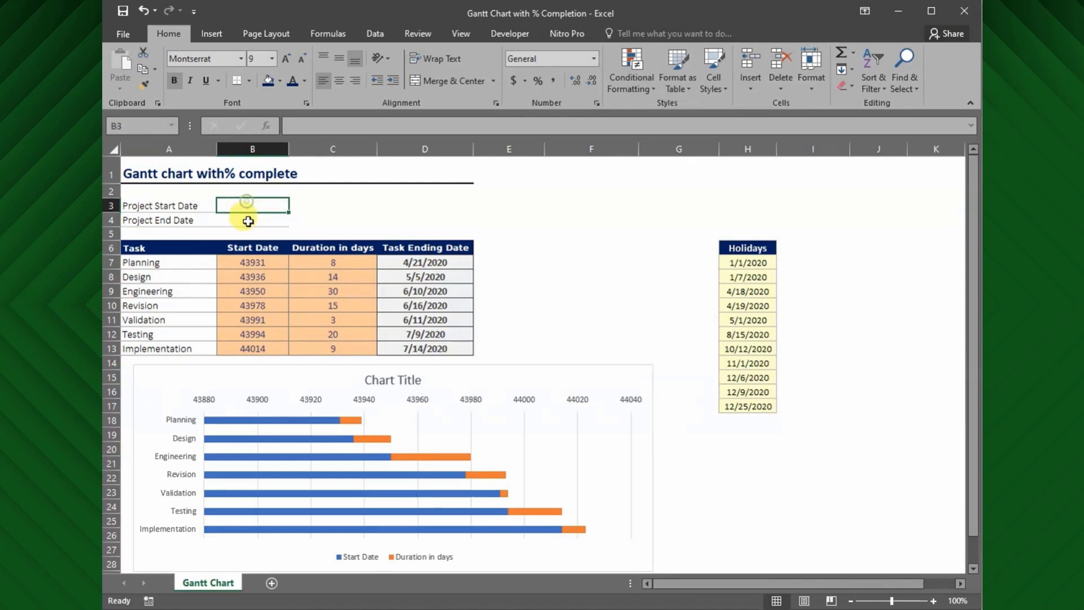
click(249, 208)
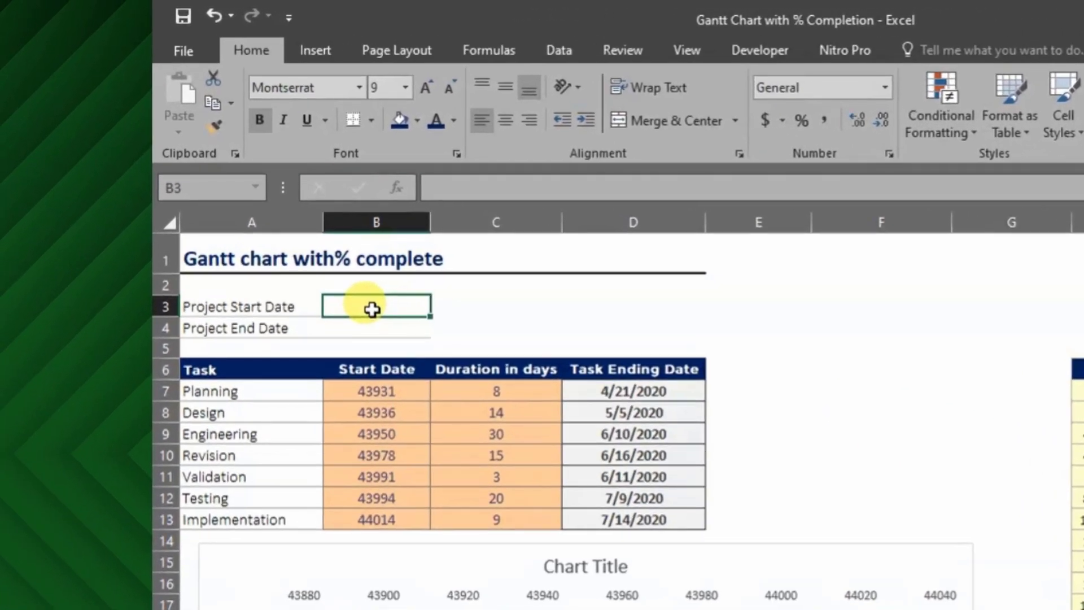
text(=min)
key(Tab)
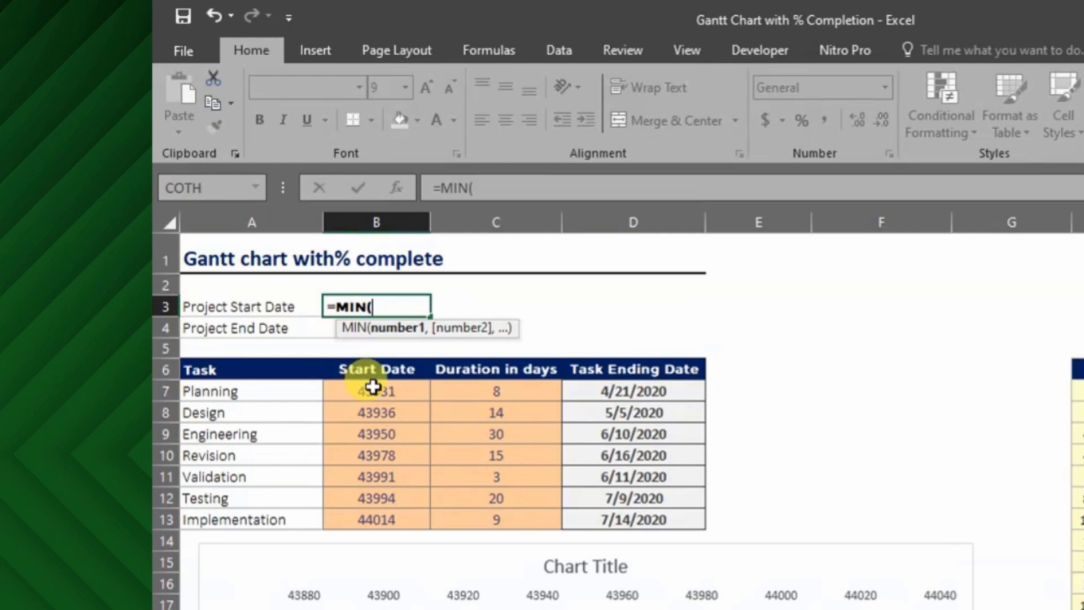
drag(373, 386, 380, 506)
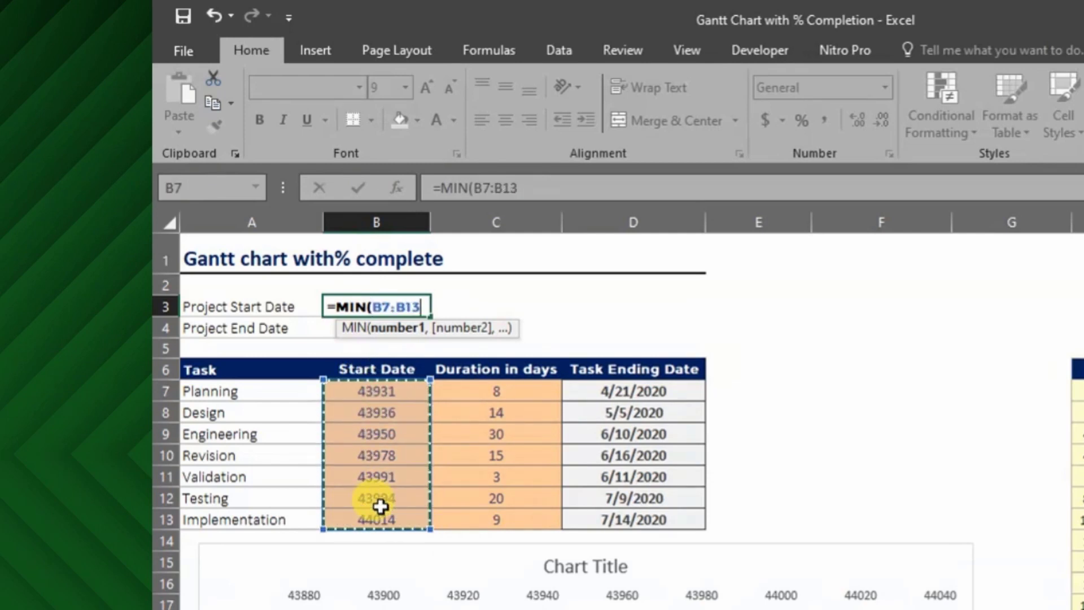
key(Return)
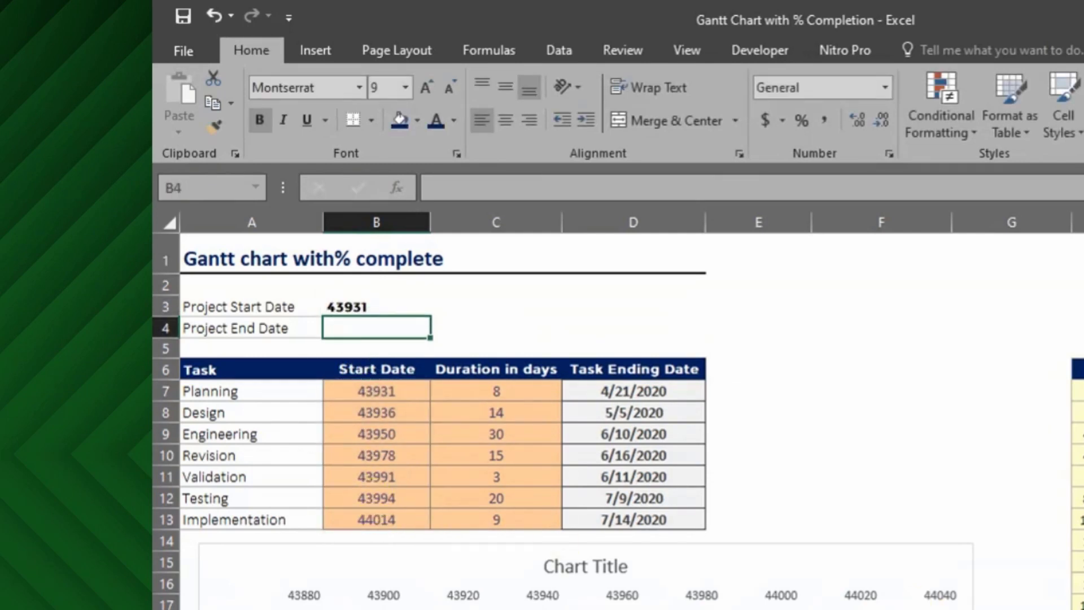
Step: Calculate the project end date in B4 with the formula =MAX(D7:D13) over the task ending dates
click(384, 597)
click(343, 333)
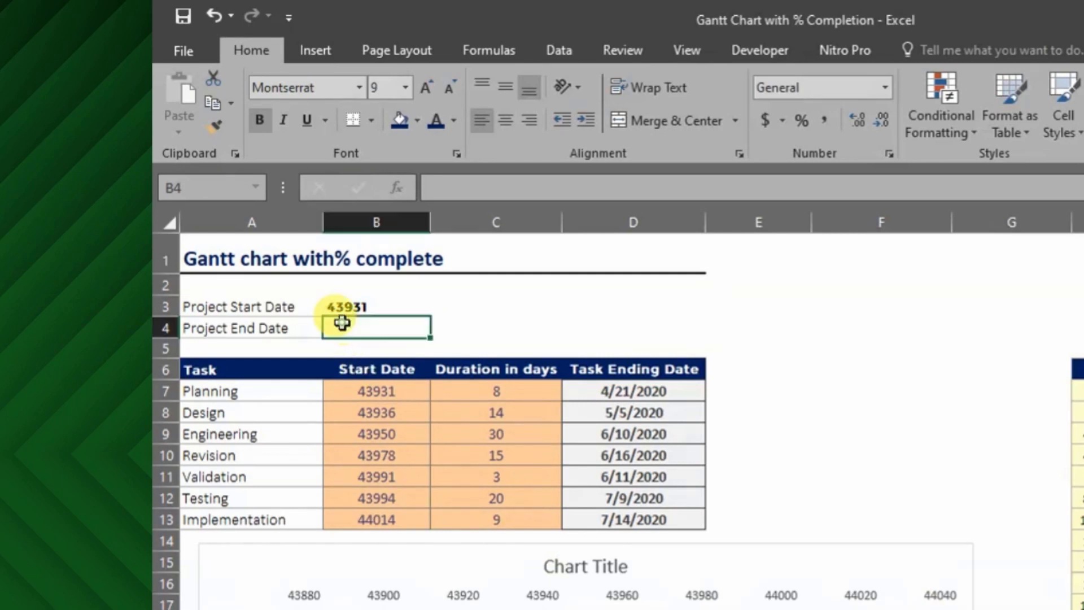
text(=)
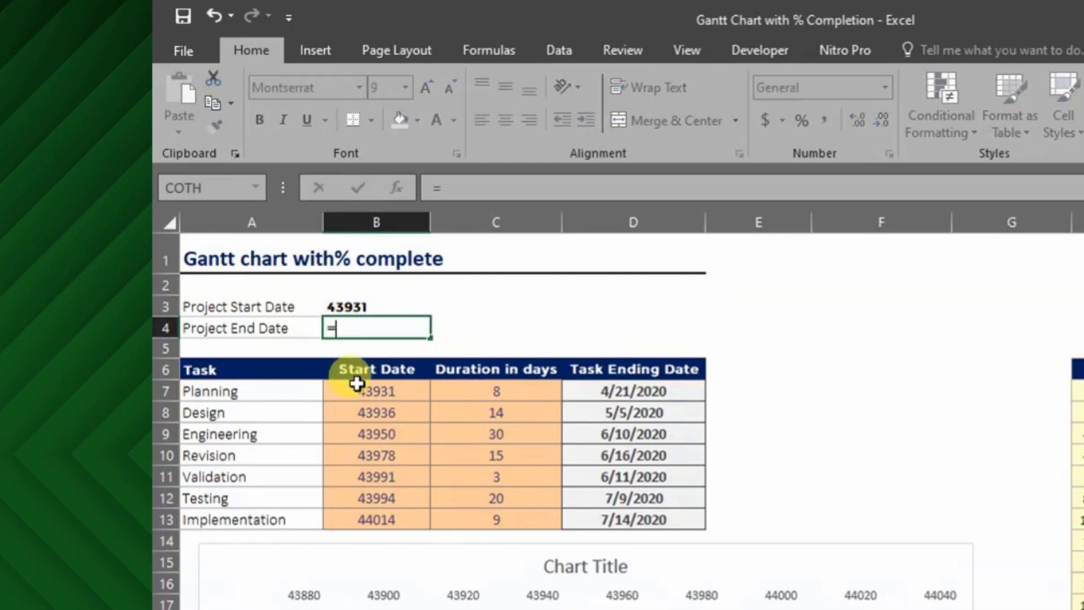
text(max)
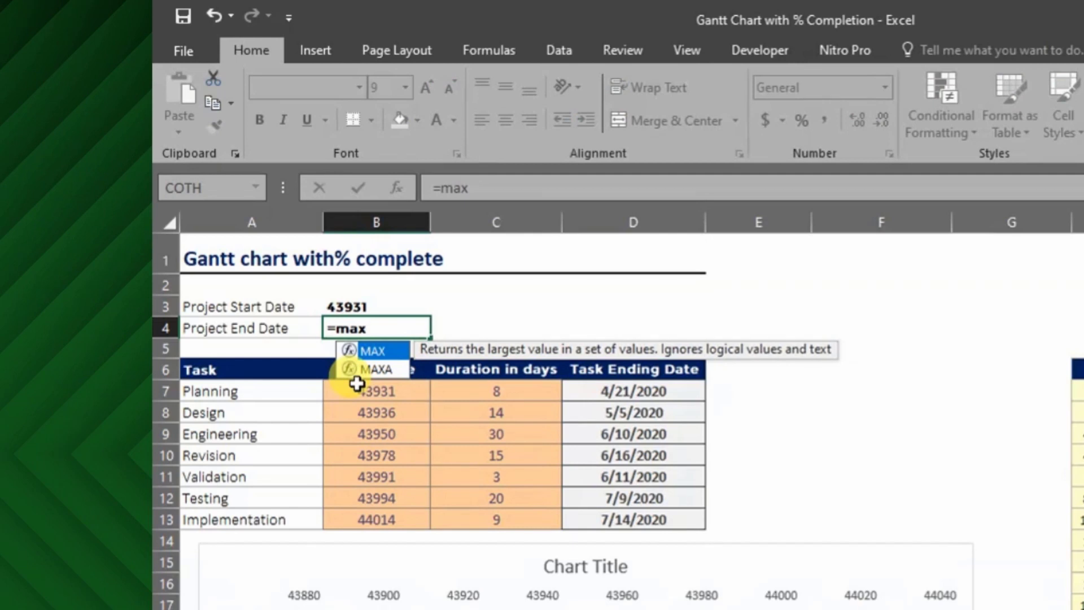
key(Tab)
drag(595, 391, 599, 512)
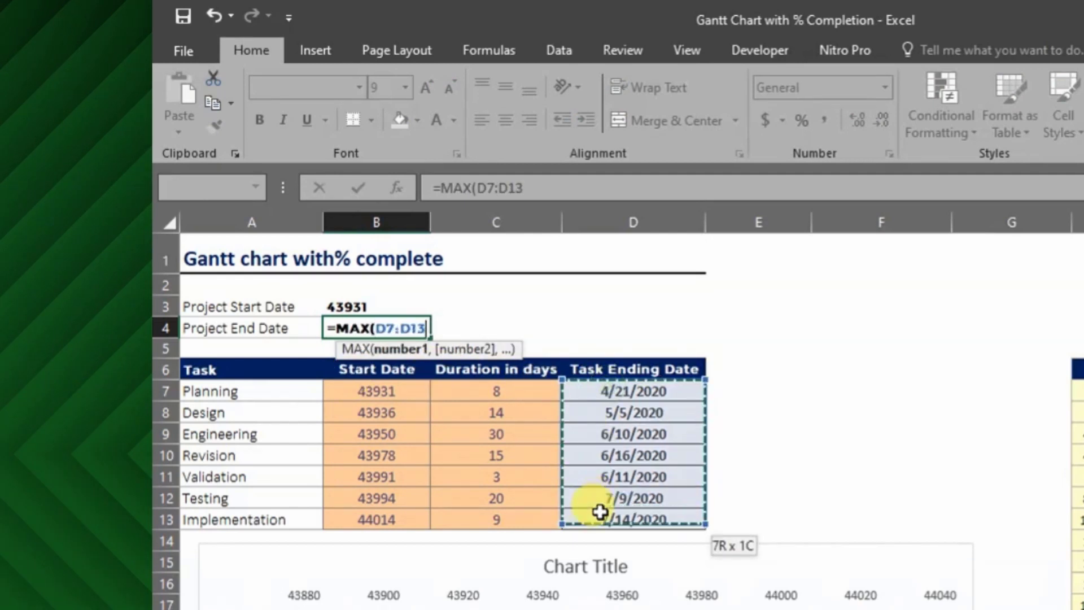
text())
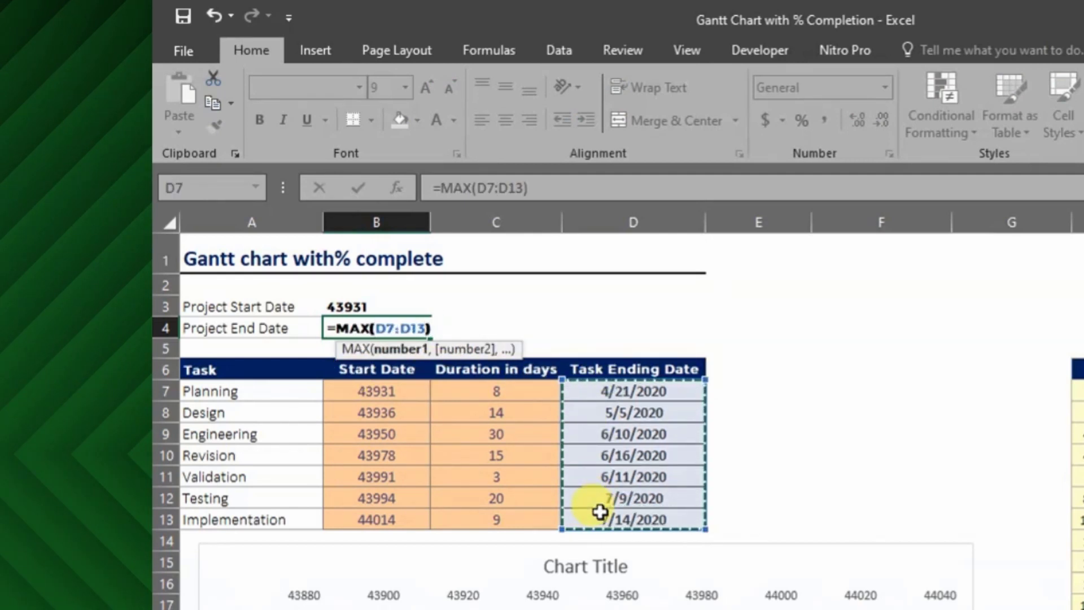
key(Return)
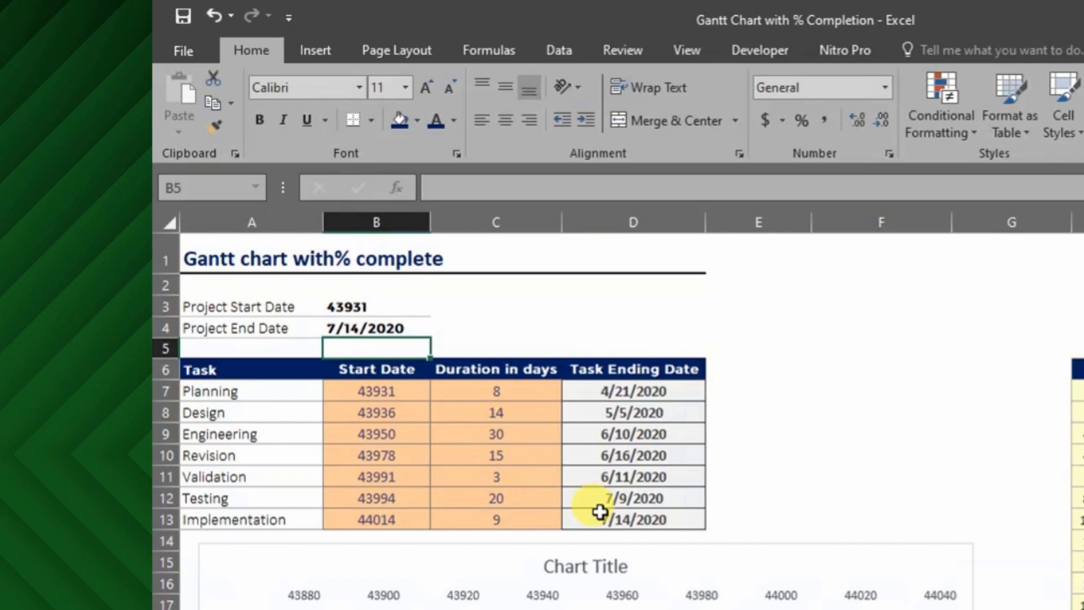
Step: Change the number format of the project end date in B4 to General
click(364, 326)
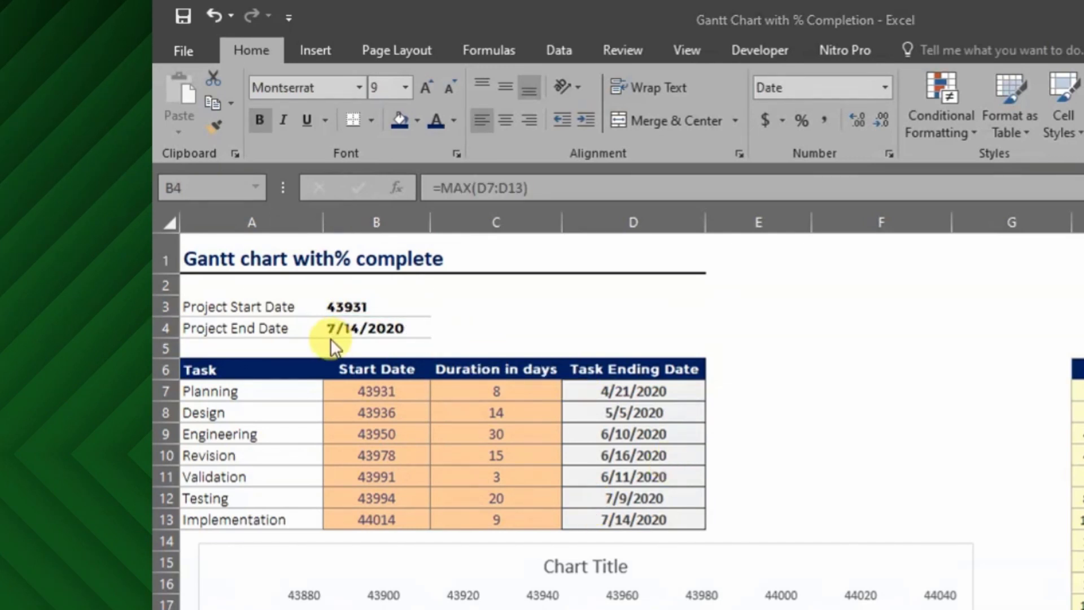
click(884, 88)
click(839, 141)
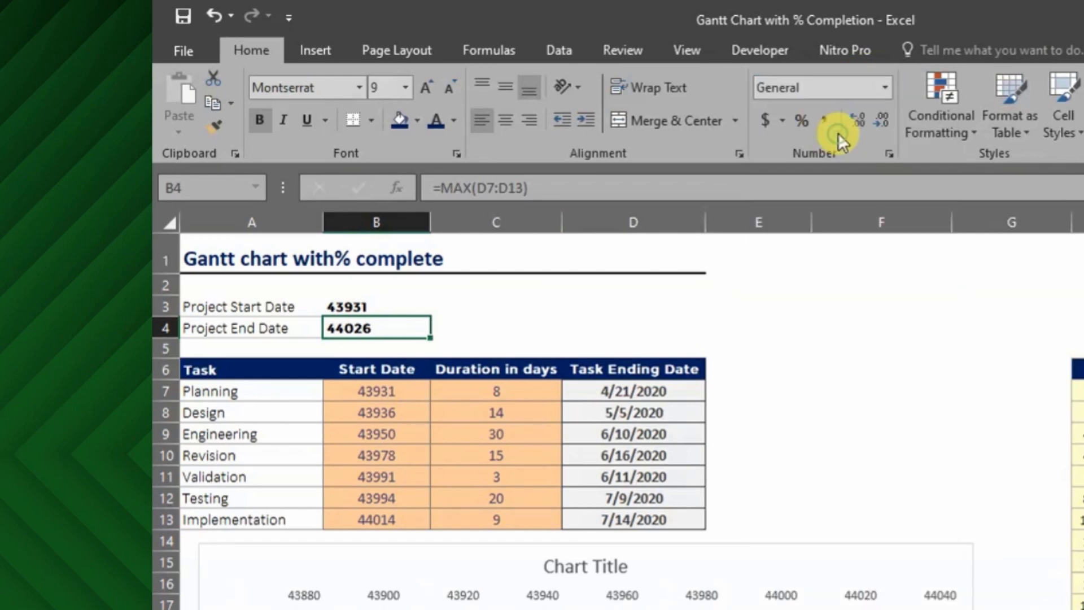
click(621, 327)
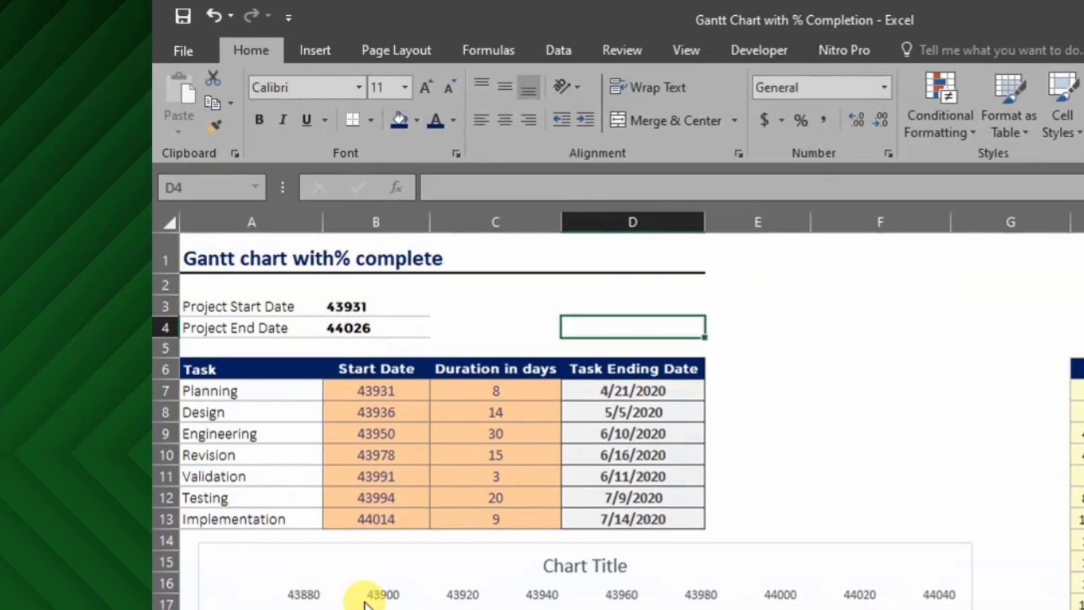
Step: Set the minimum bound of the chart's horizontal value axis to 43931, the project start date
click(383, 594)
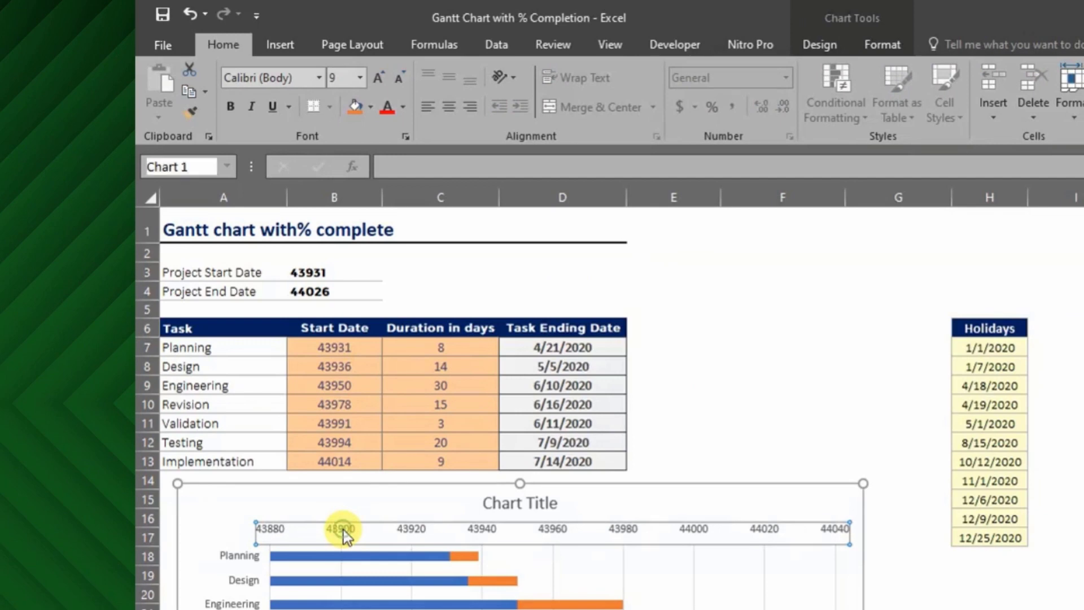
double_click(343, 529)
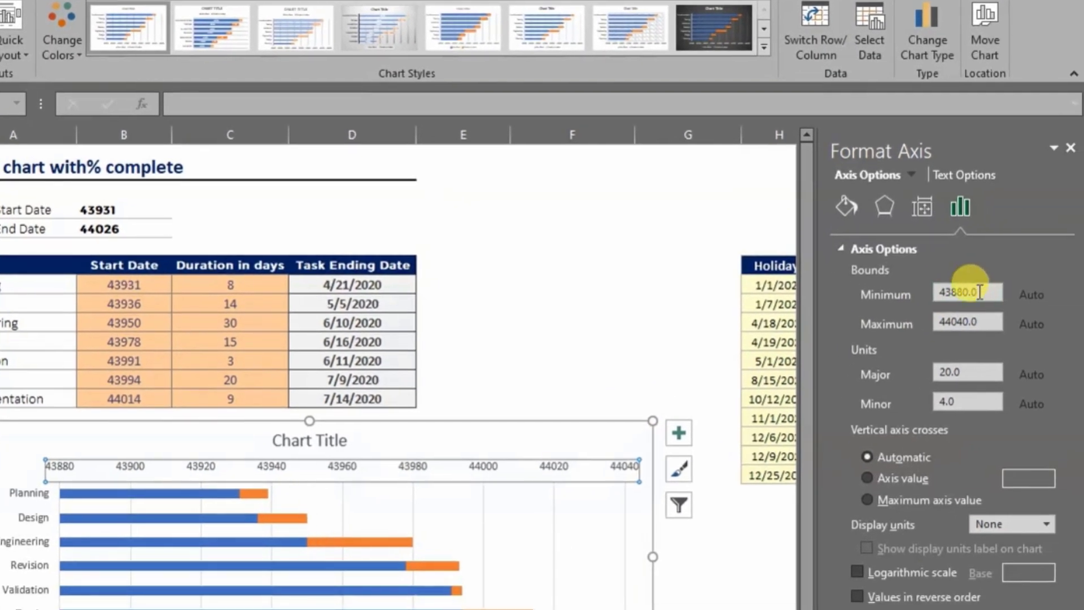
click(982, 317)
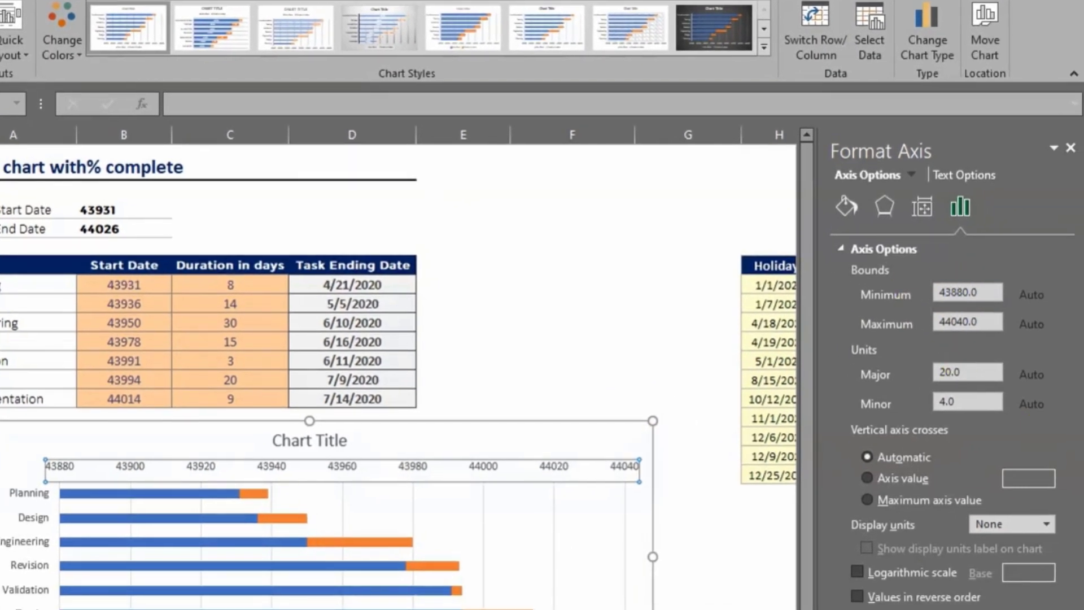
click(989, 290)
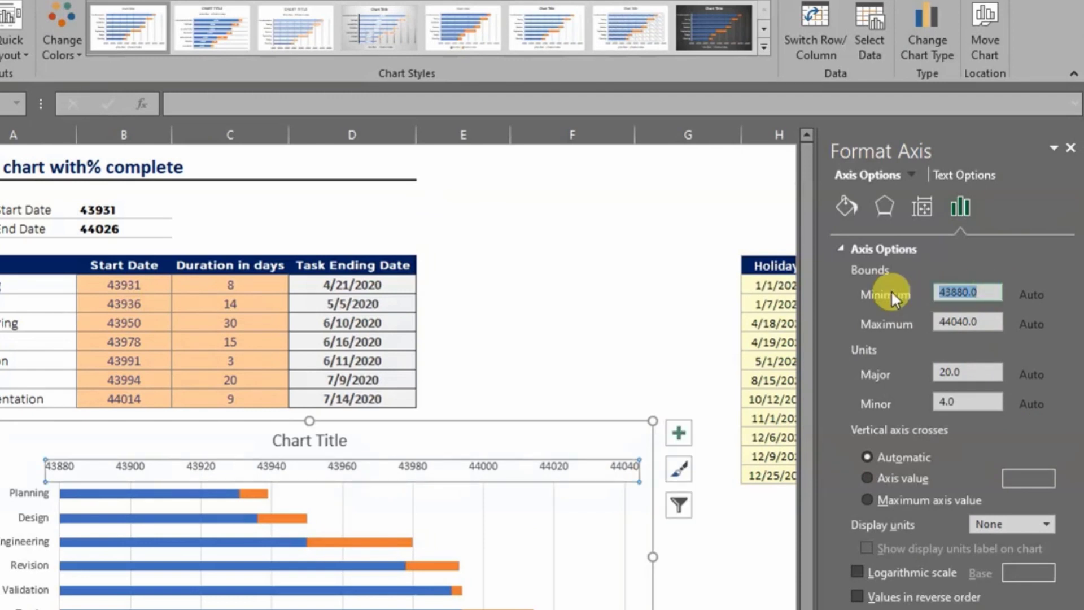
text(43)
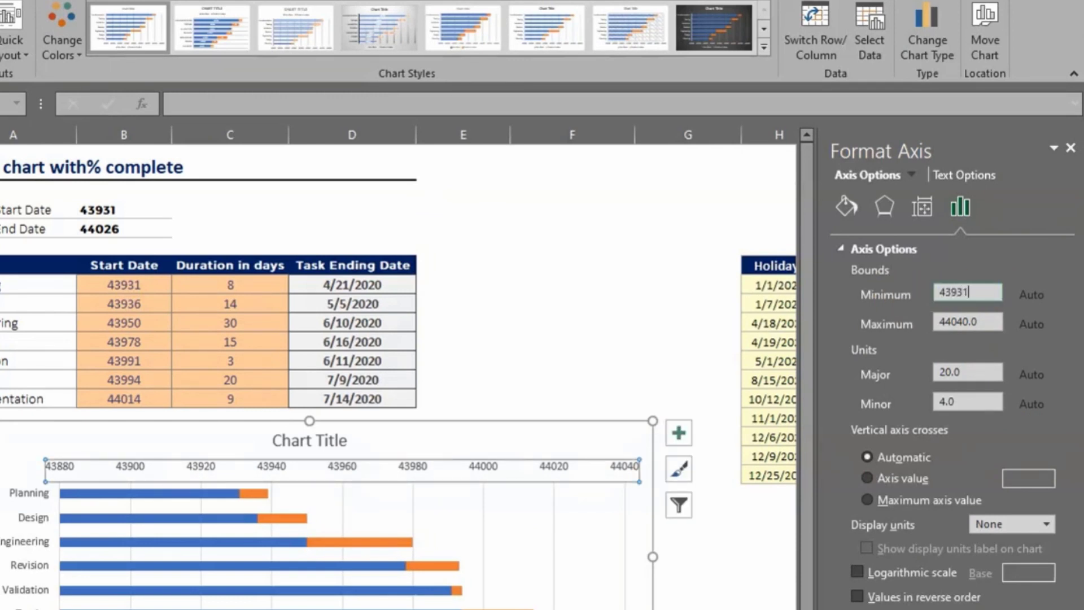
text(931)
key(Tab)
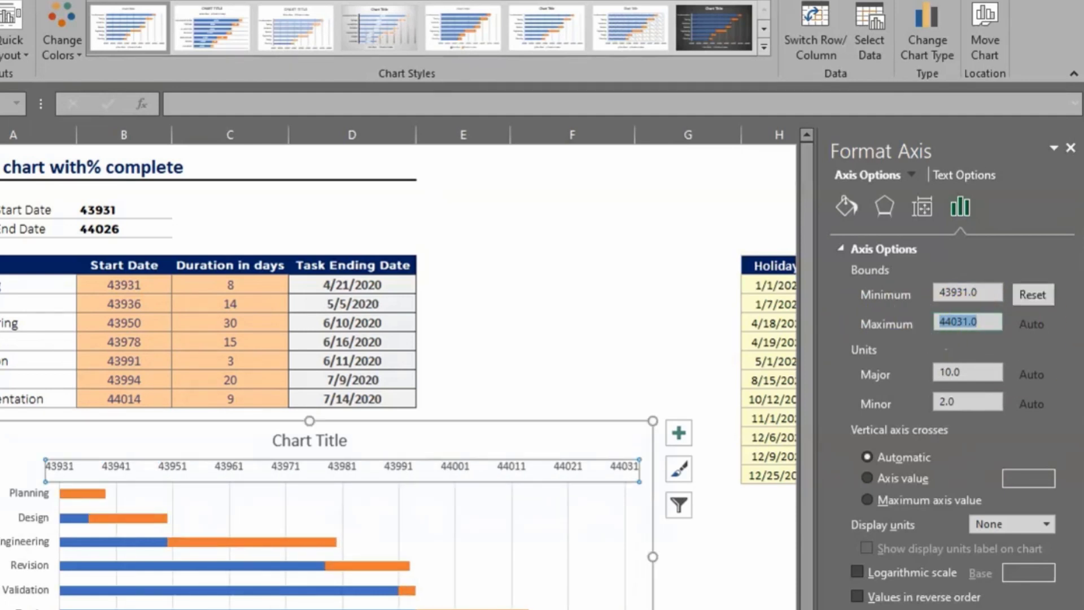
Step: Set the horizontal axis's maximum bound to 44026, the project end date, and close the formatting pane
text(44026)
click(116, 227)
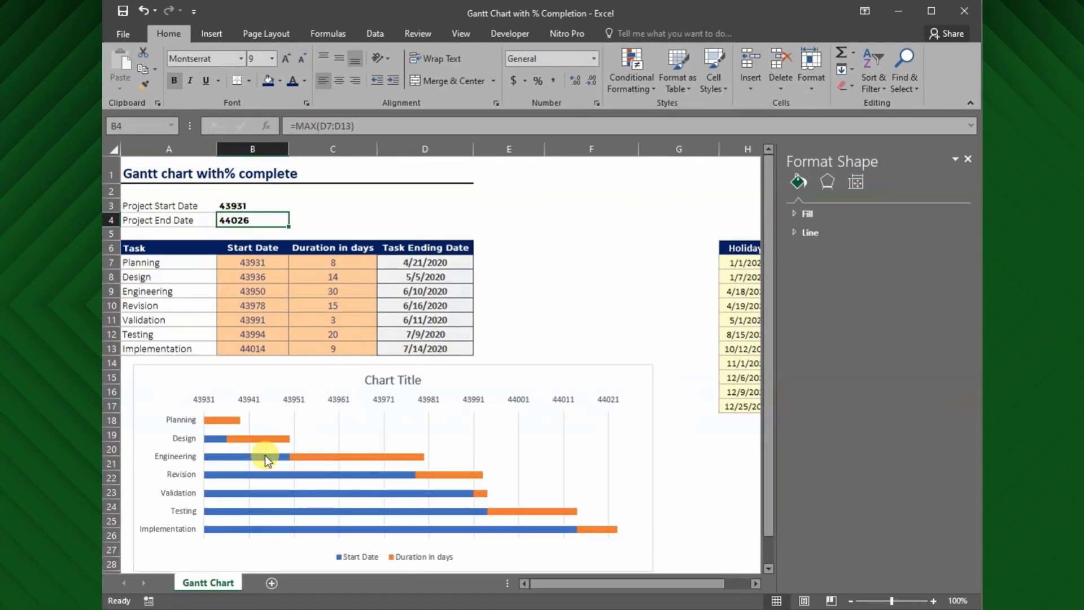
click(213, 398)
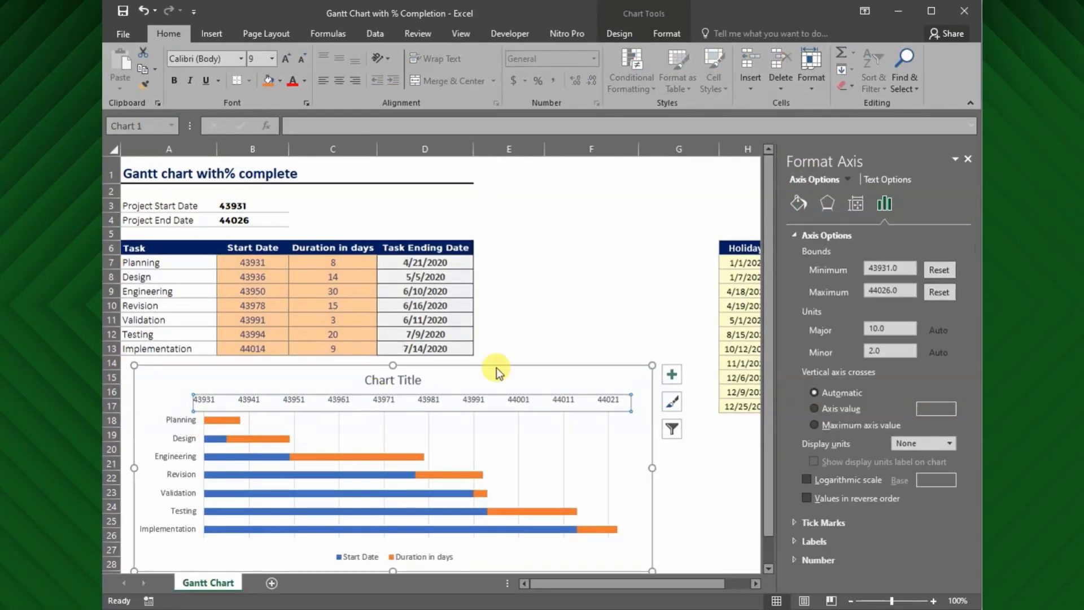
double_click(296, 405)
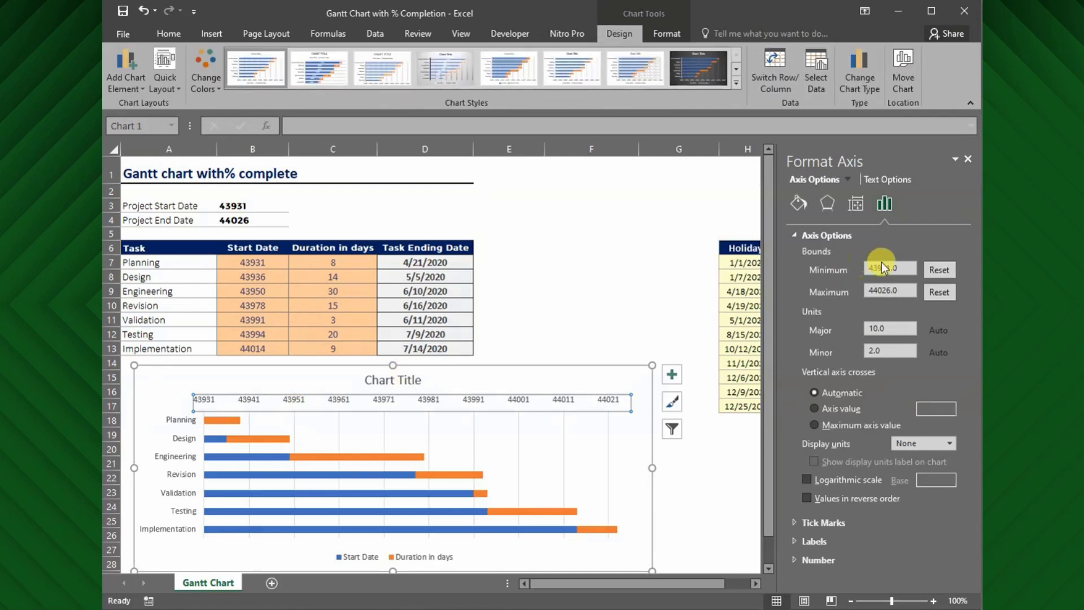
click(964, 159)
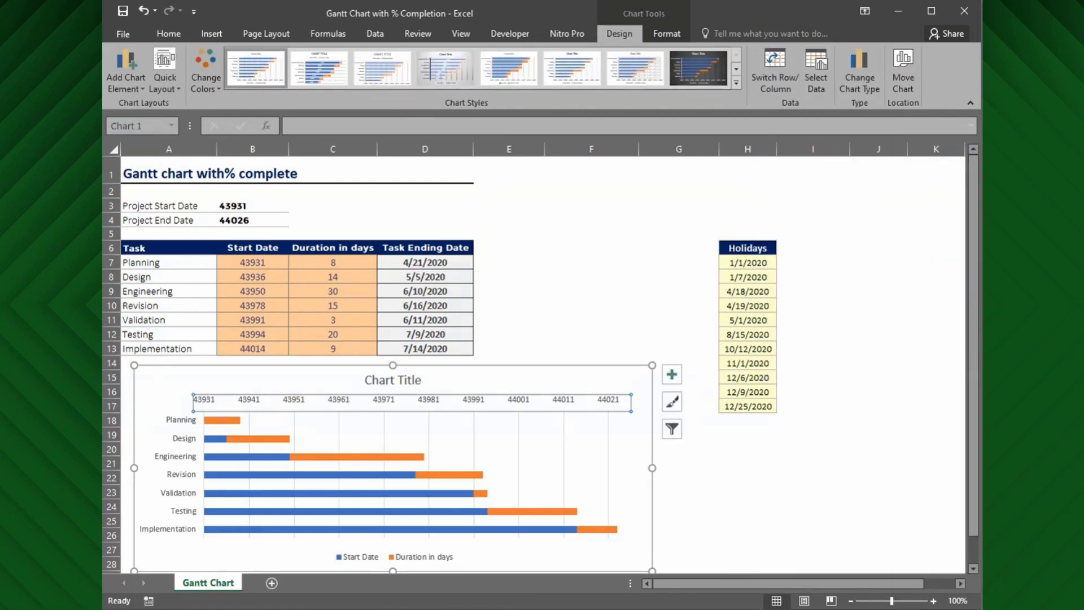
Step: Set the shape fill of the chart's Start Date bars to No Fill
click(175, 425)
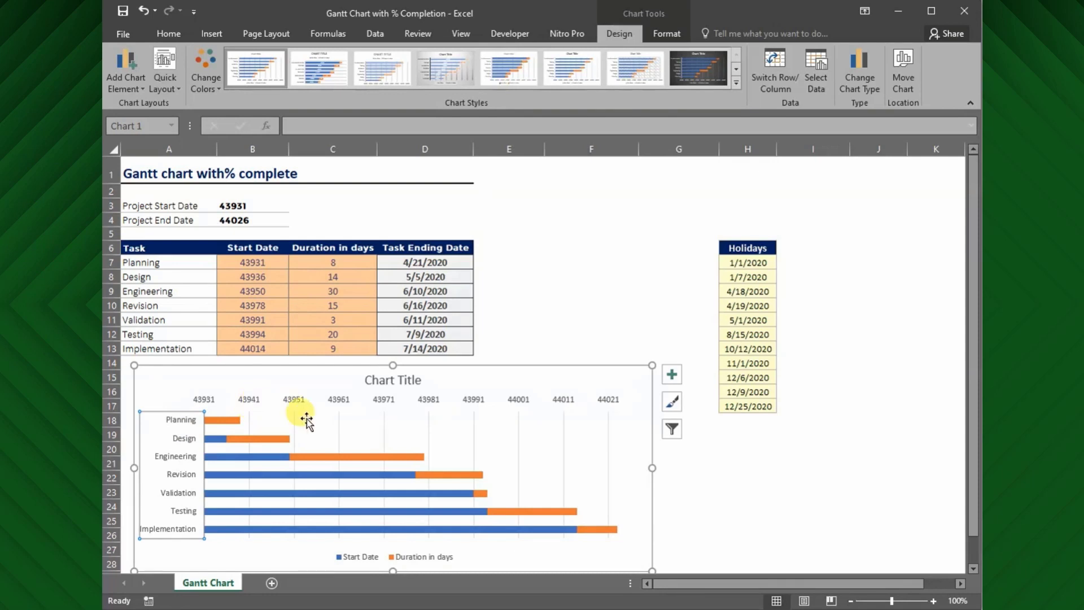
mouse_move(602, 535)
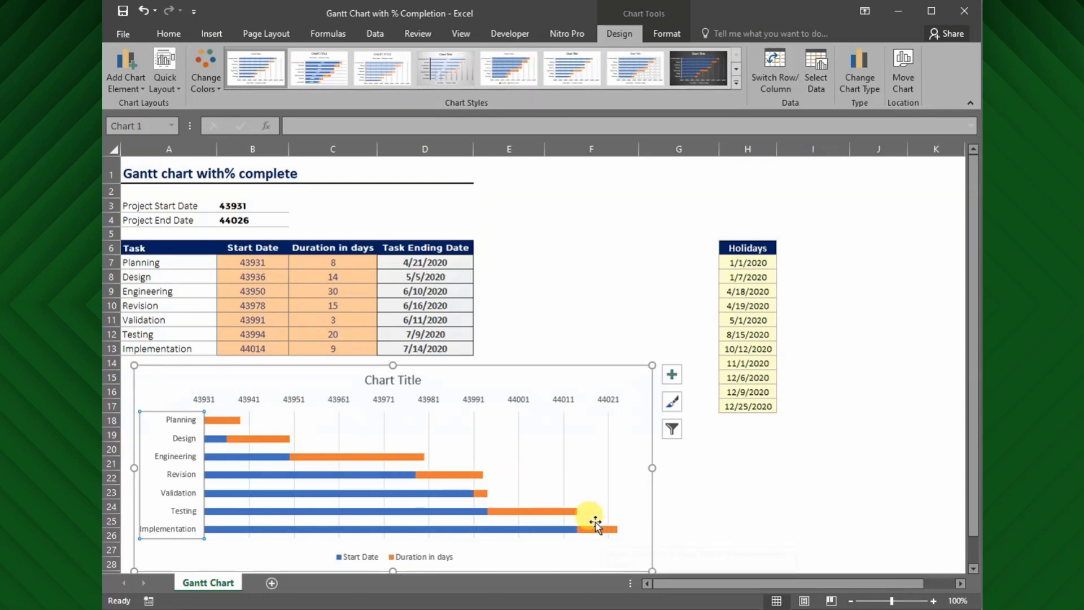
click(218, 439)
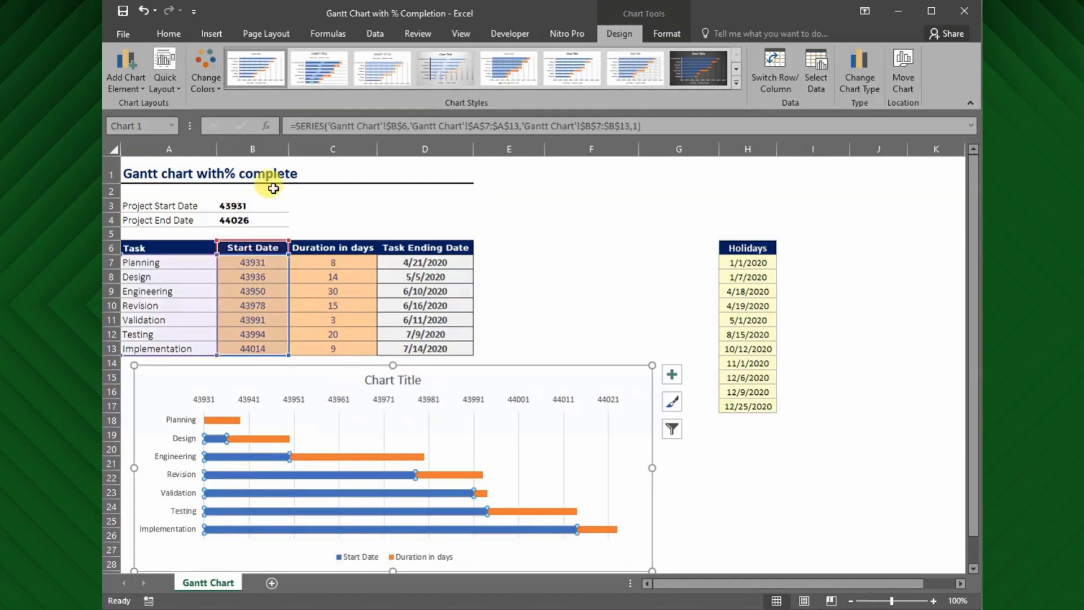
click(675, 40)
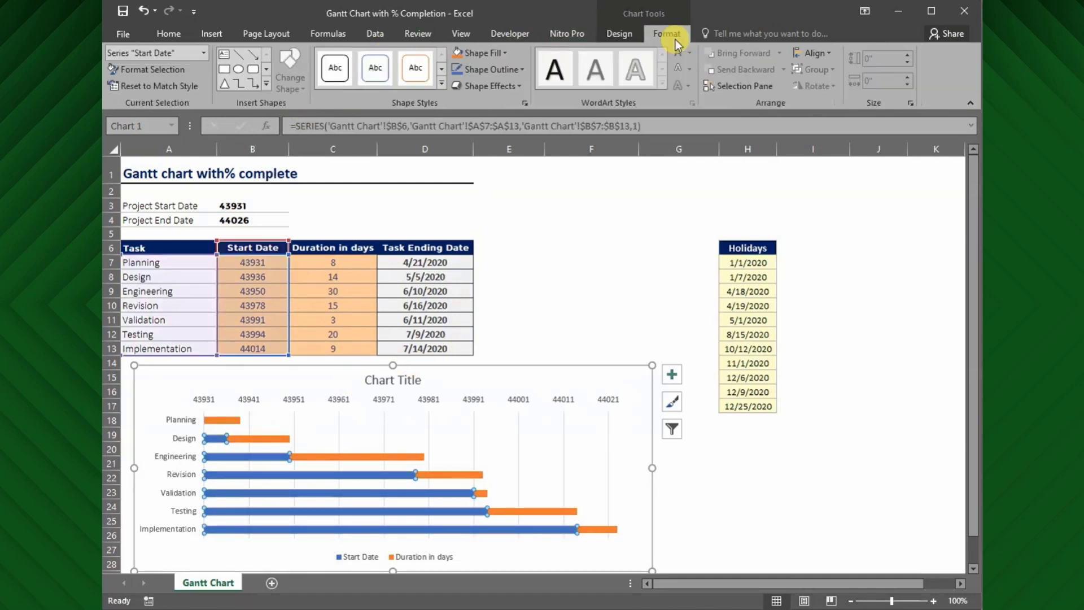
click(489, 54)
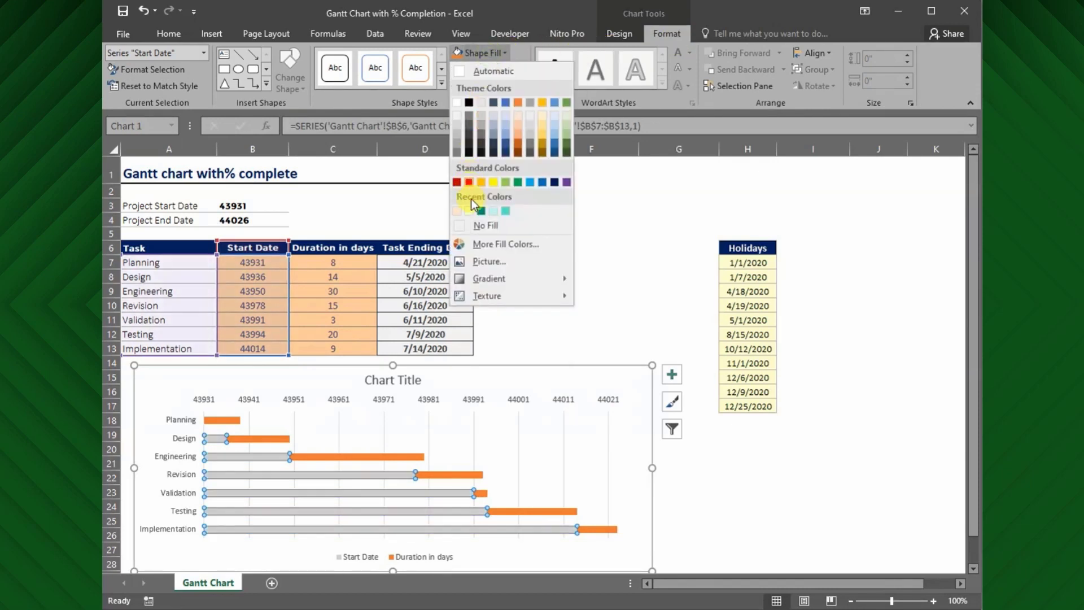
click(479, 227)
click(619, 289)
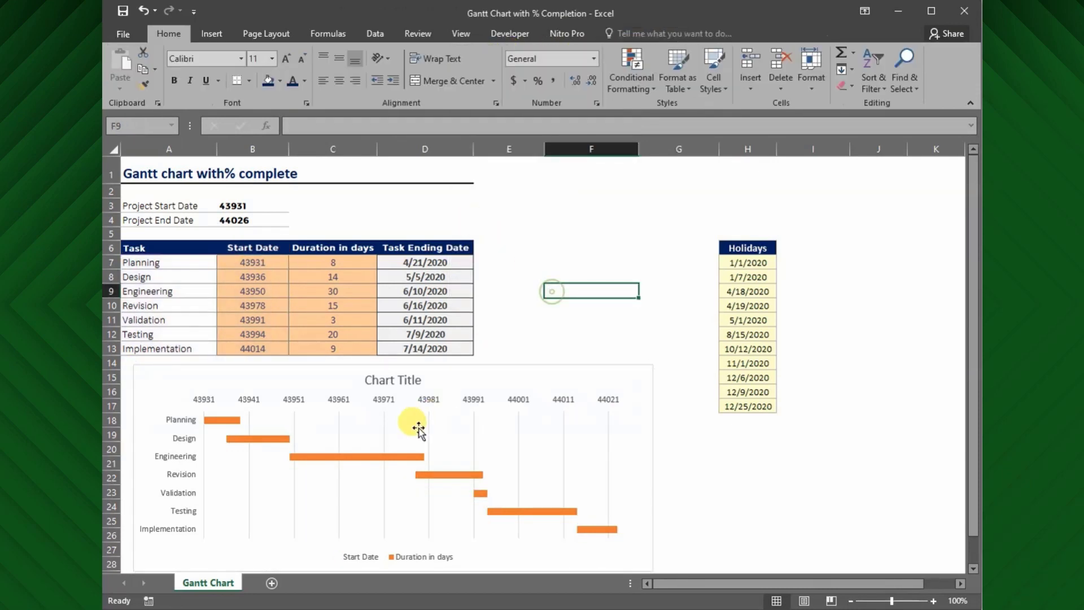
Step: Format the start dates in B7:B13 as short dates so the chart's horizontal axis shows dates
click(428, 405)
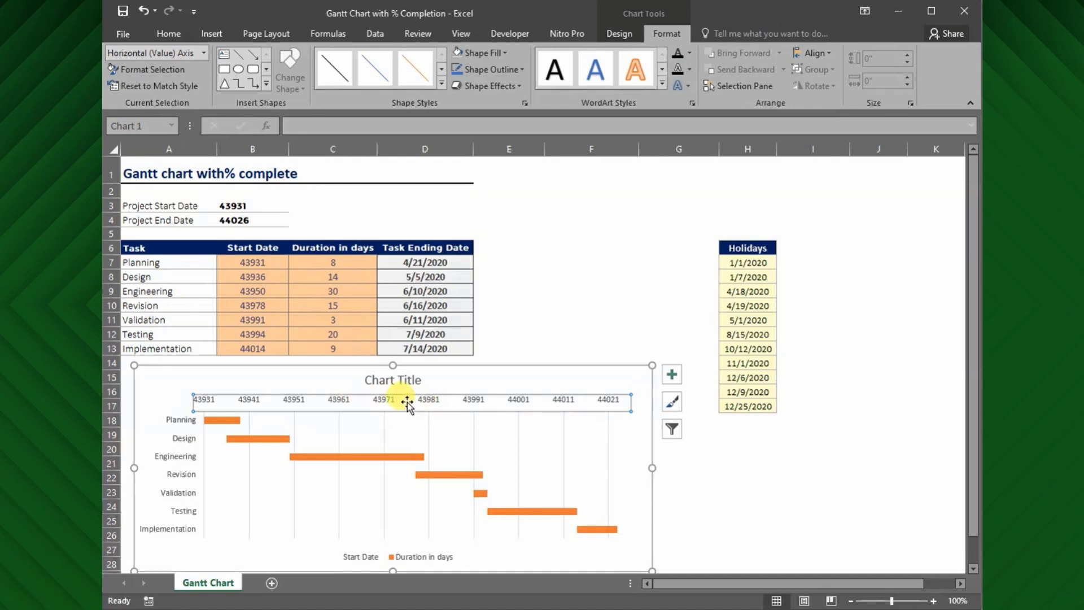
drag(252, 264, 248, 348)
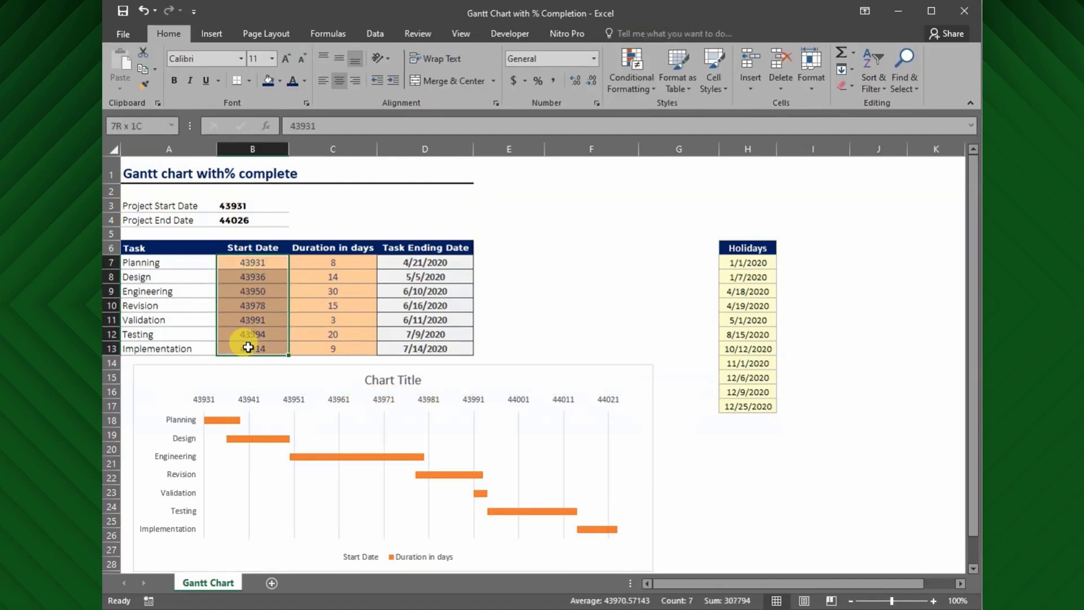
right_click(249, 347)
click(291, 285)
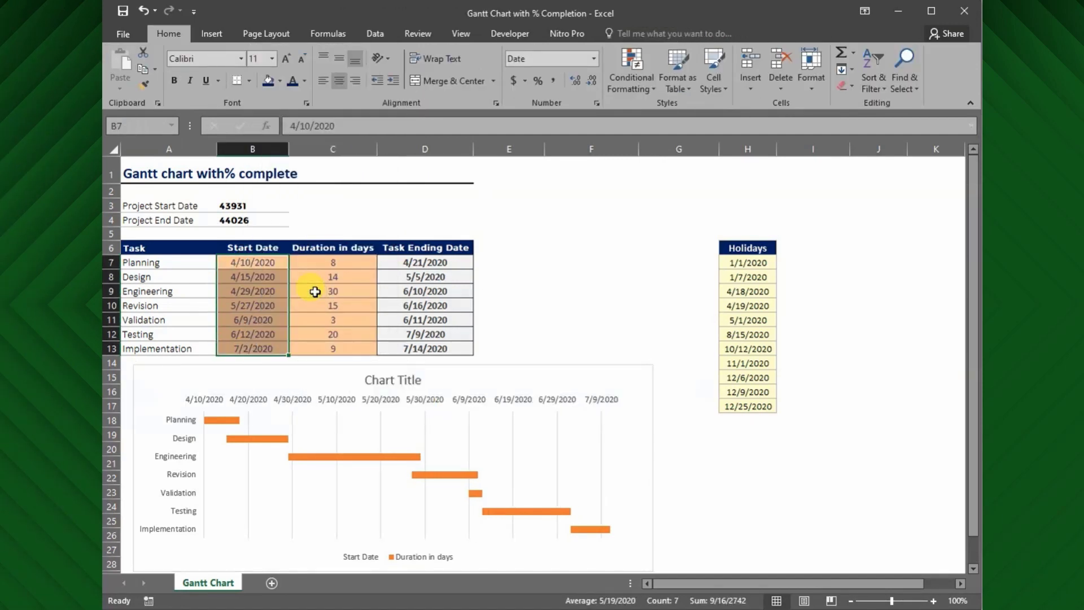
Step: Change the date format of the start dates in B7:B13 to the month/day type 3/14
key(ctrl+1)
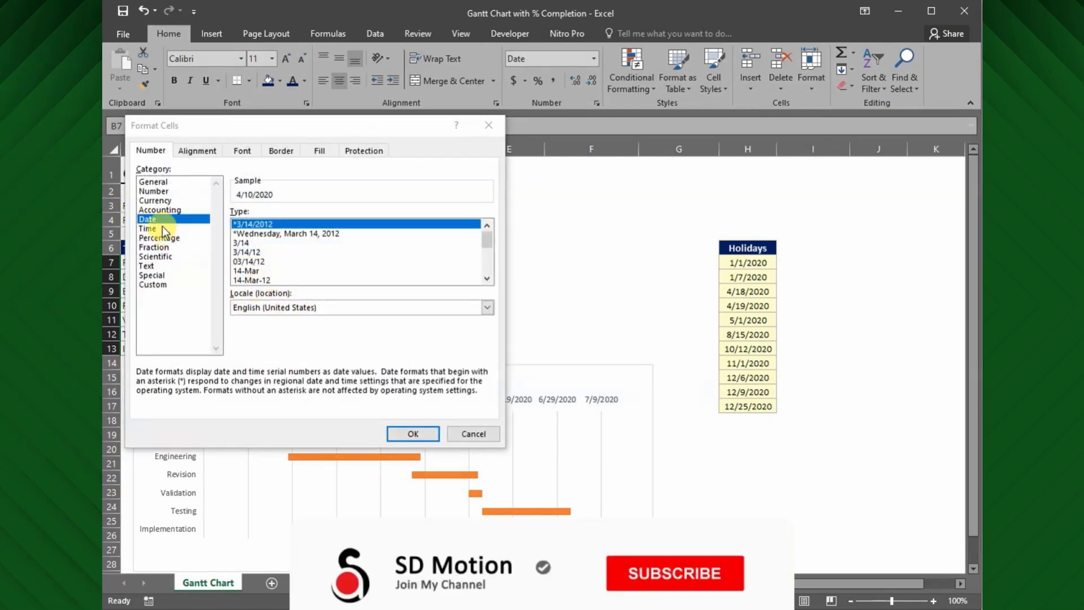
click(254, 243)
click(411, 433)
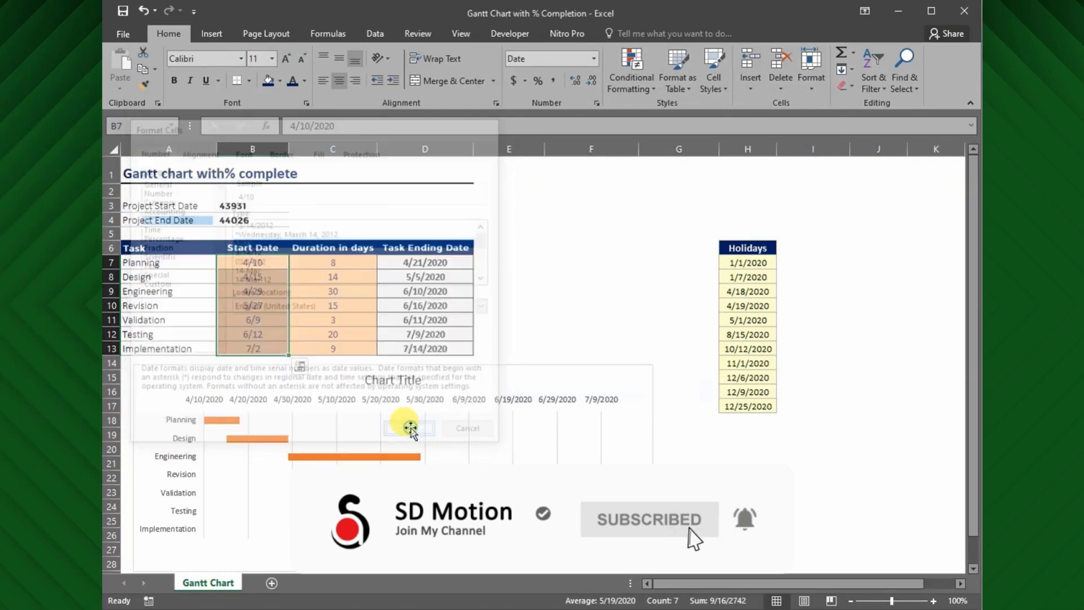
click(677, 439)
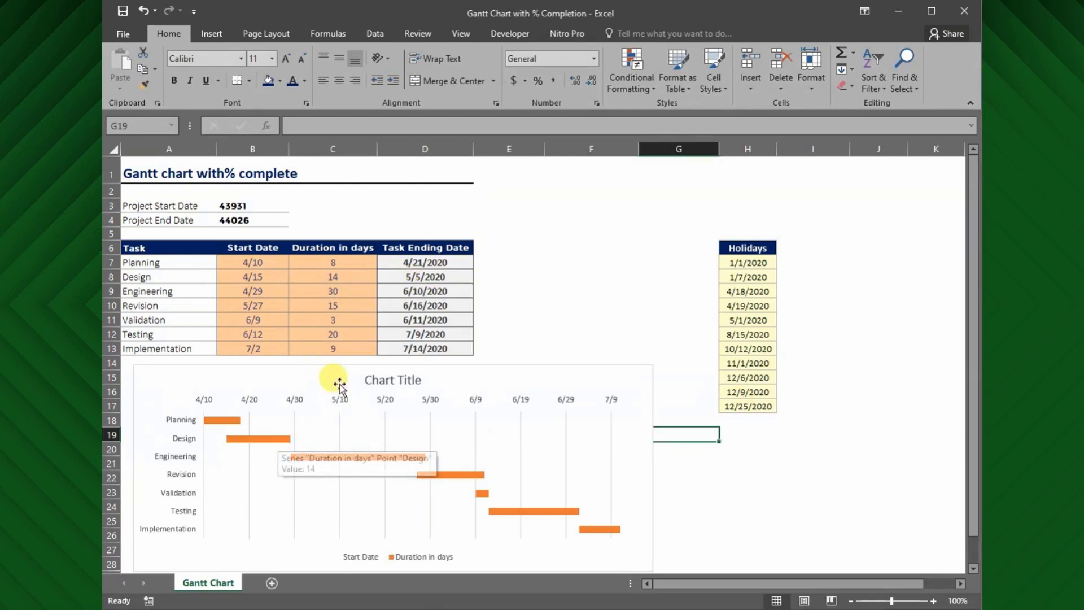
Step: Add a new table column with the header "% Completion" in cell E6
click(500, 249)
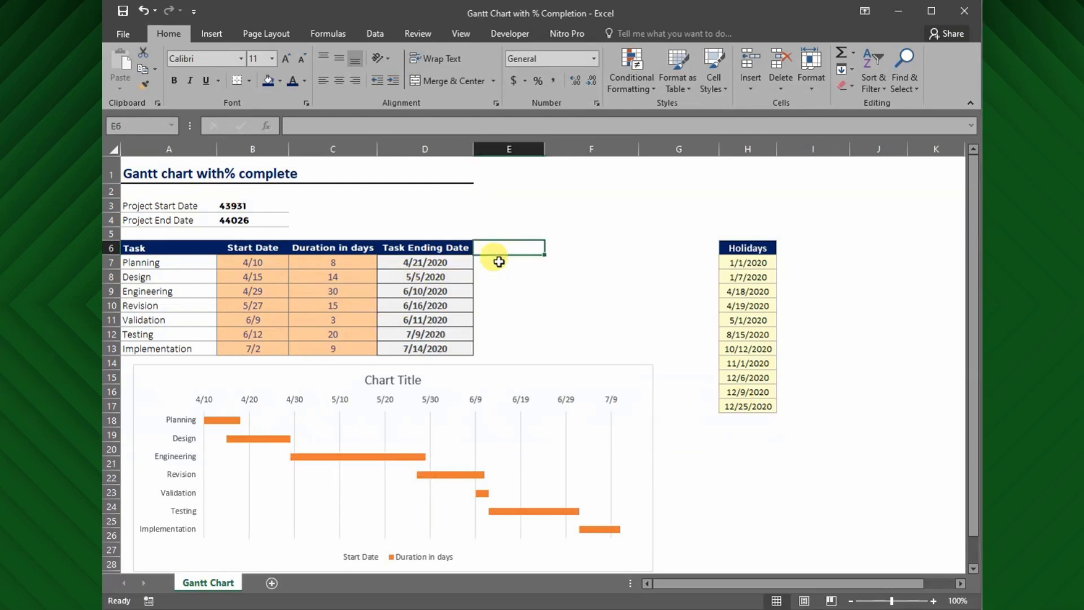
click(498, 261)
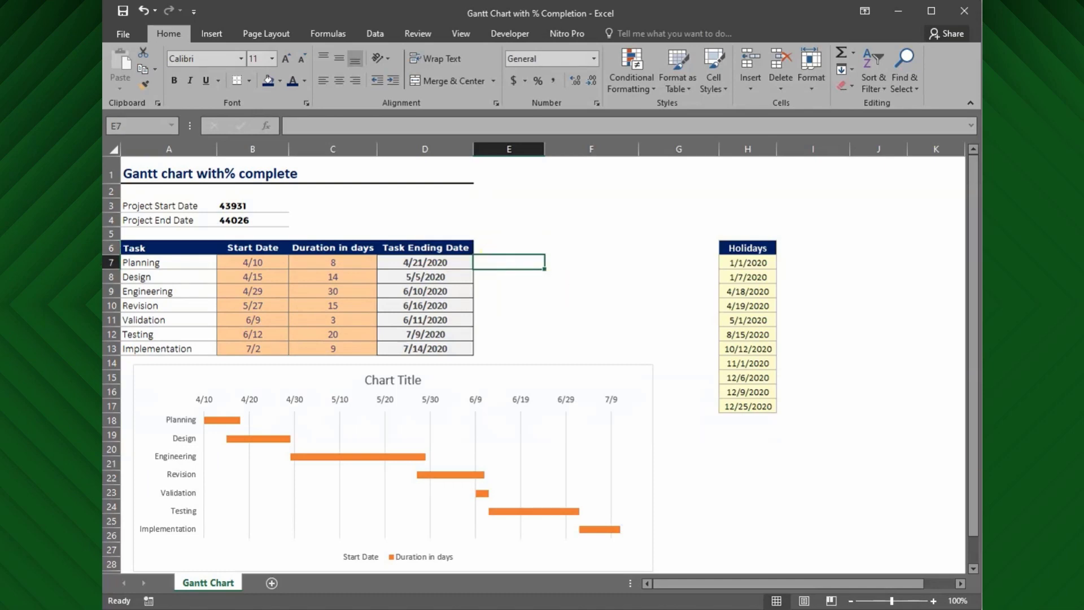
click(495, 246)
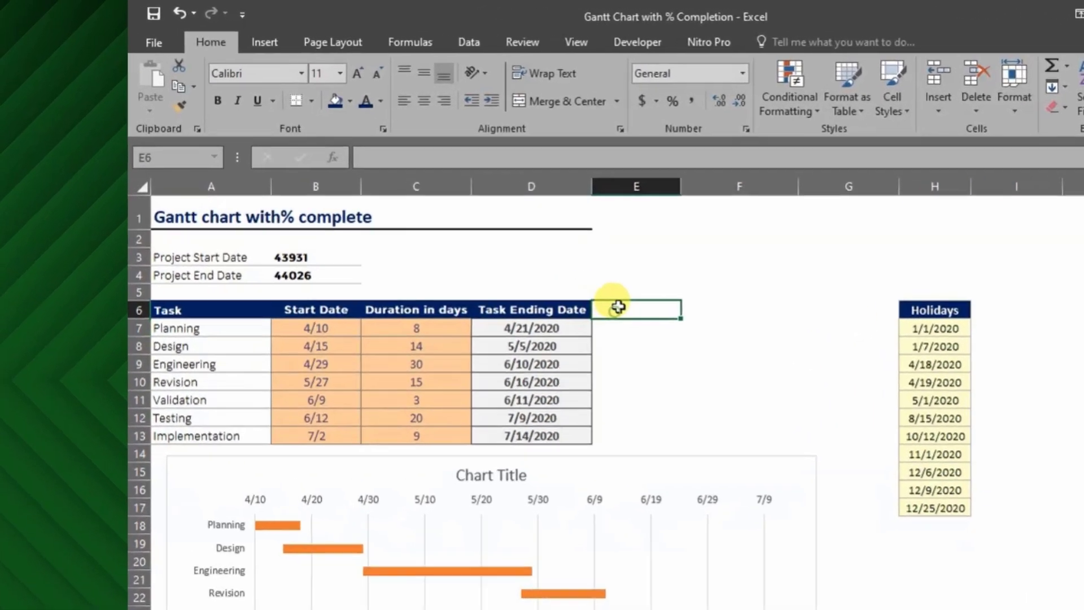
double_click(618, 307)
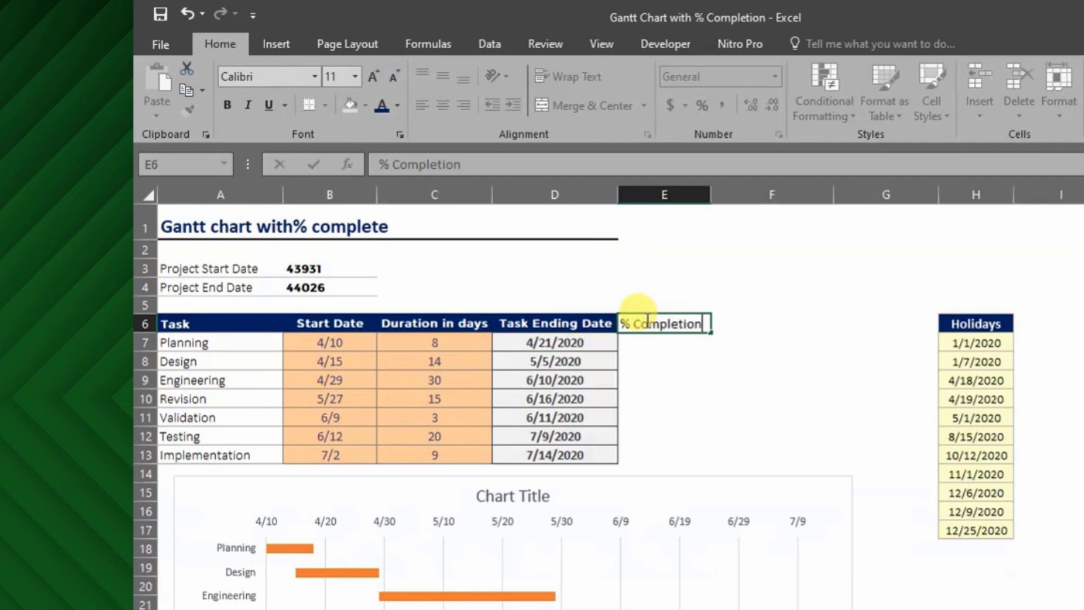
key(Return)
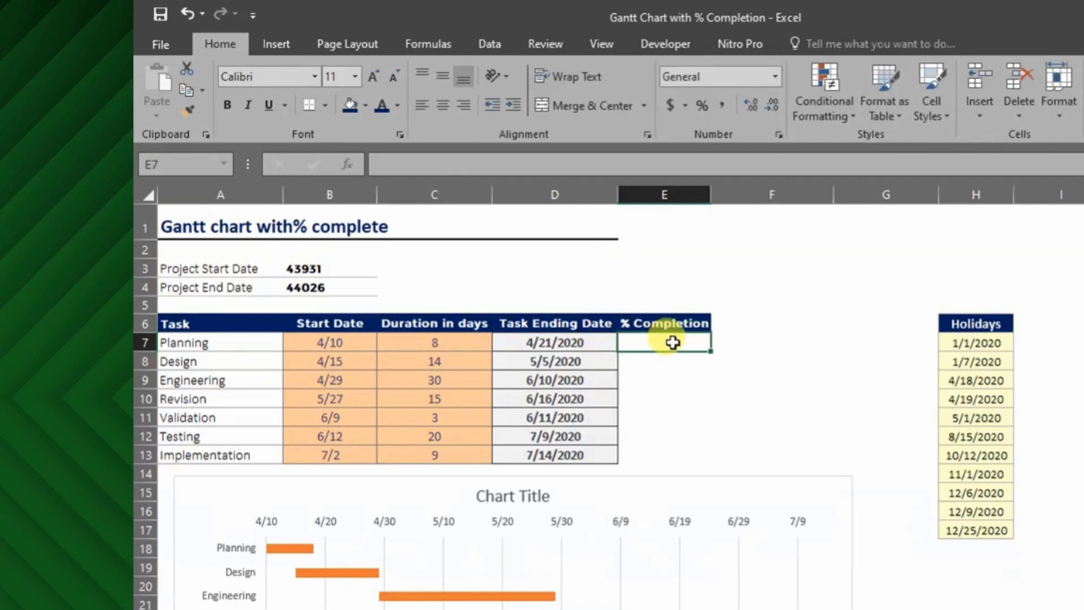
Step: Apply the Percentage number format to the empty cells E7:E13
drag(670, 340, 662, 449)
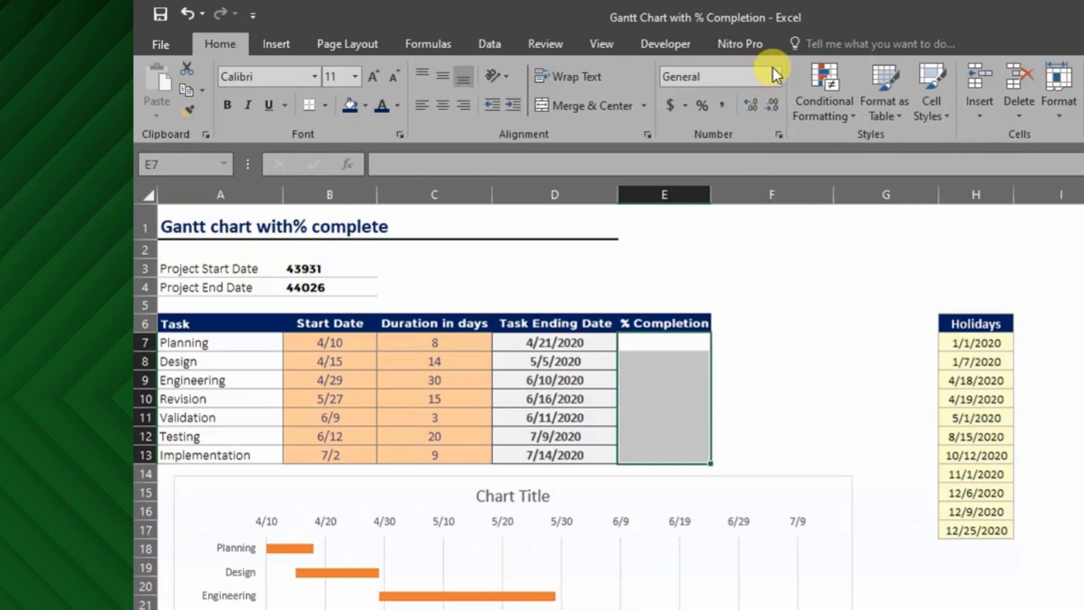
click(704, 112)
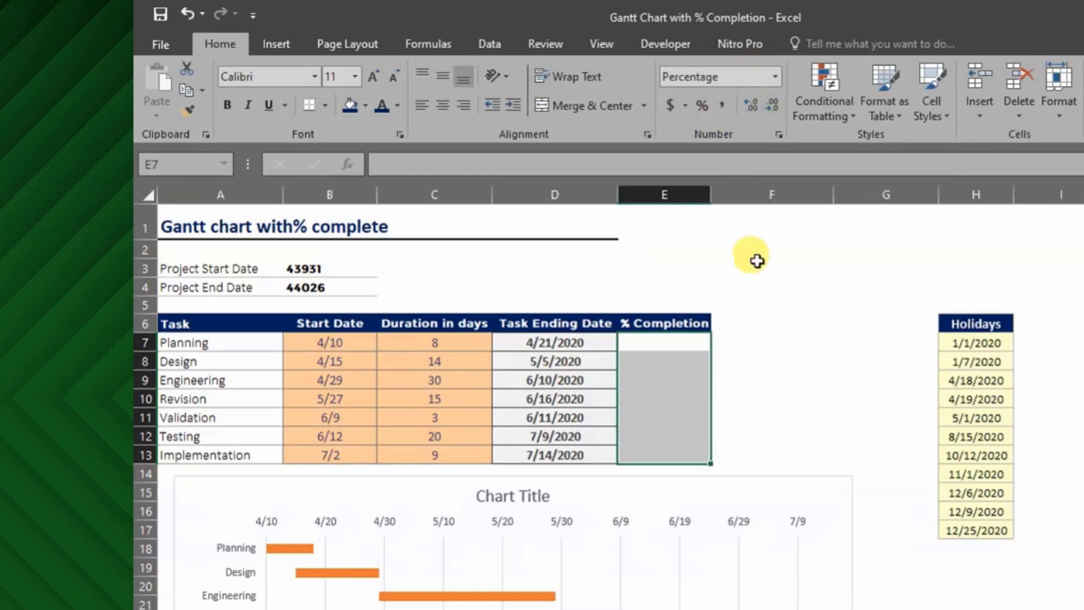
click(737, 372)
click(699, 346)
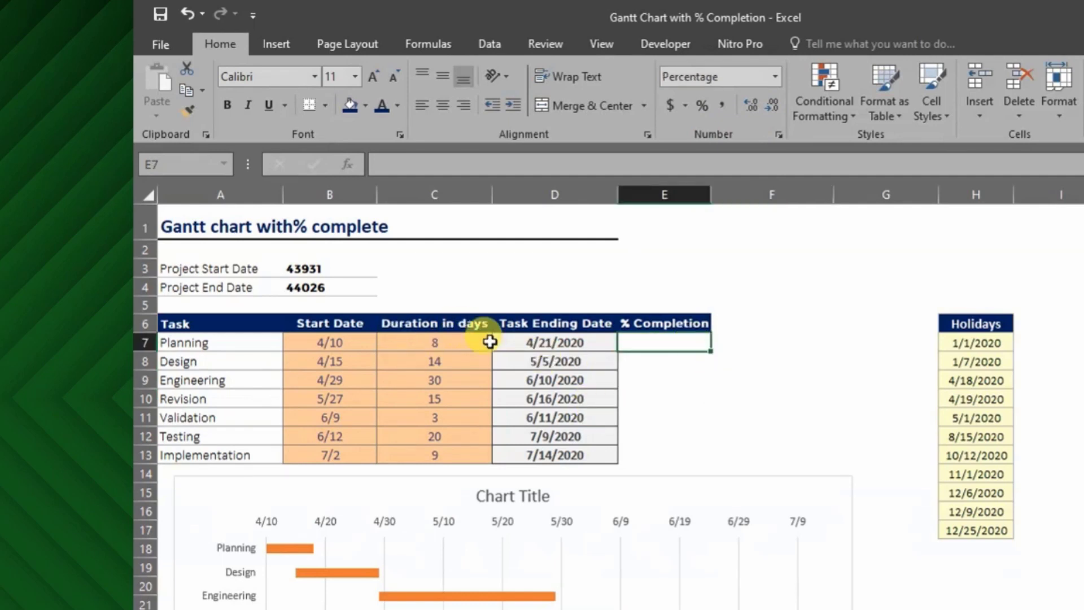
Step: Copy the cell formatting of the start dates B7:B13 onto E7:E13 with Format Painter
click(354, 342)
drag(355, 355, 353, 452)
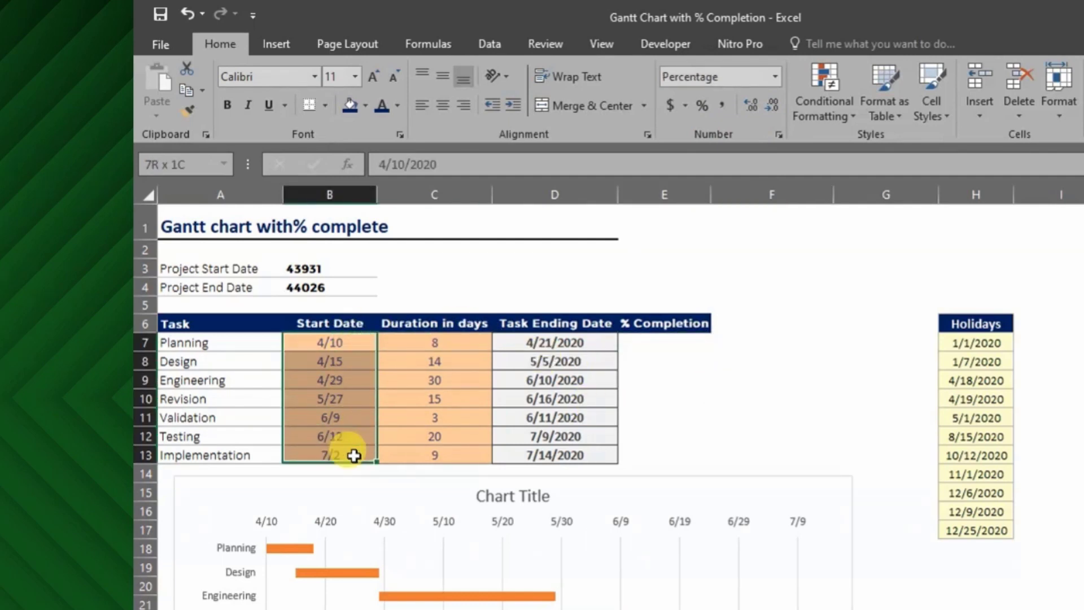
click(188, 111)
drag(674, 340, 669, 450)
Step: Enter 100 in E7 and format the % Completion cells E7:E13 as percentages
click(683, 344)
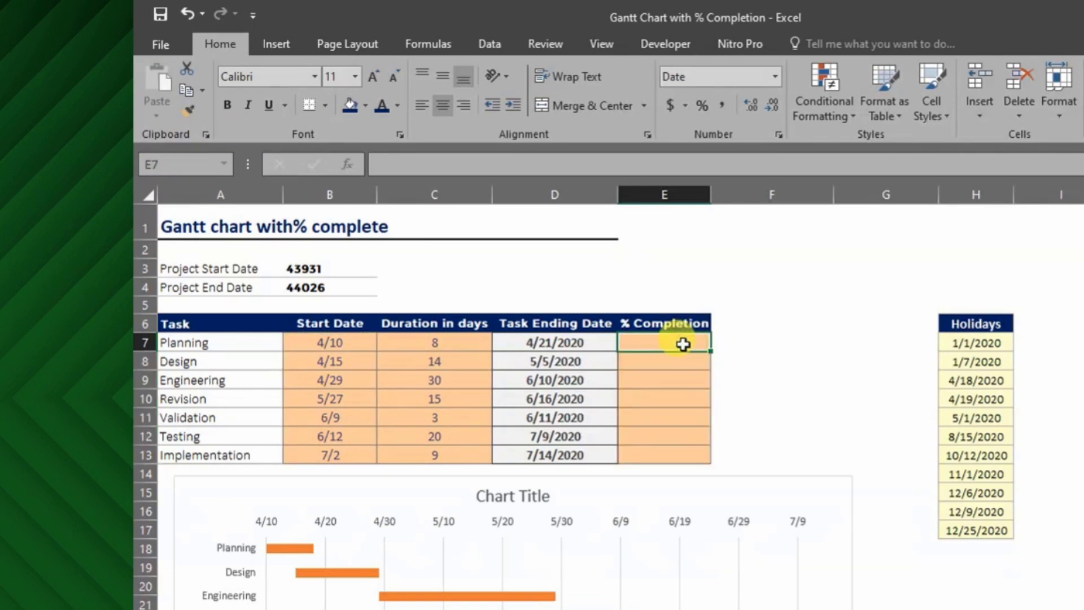
text(100)
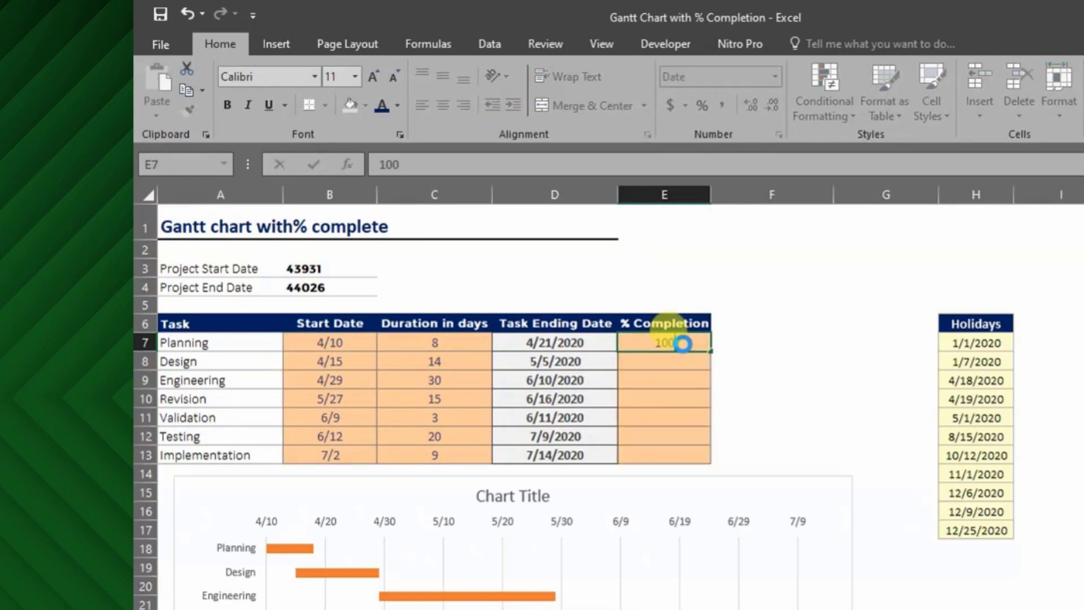
key(Return)
drag(683, 344, 660, 455)
click(703, 105)
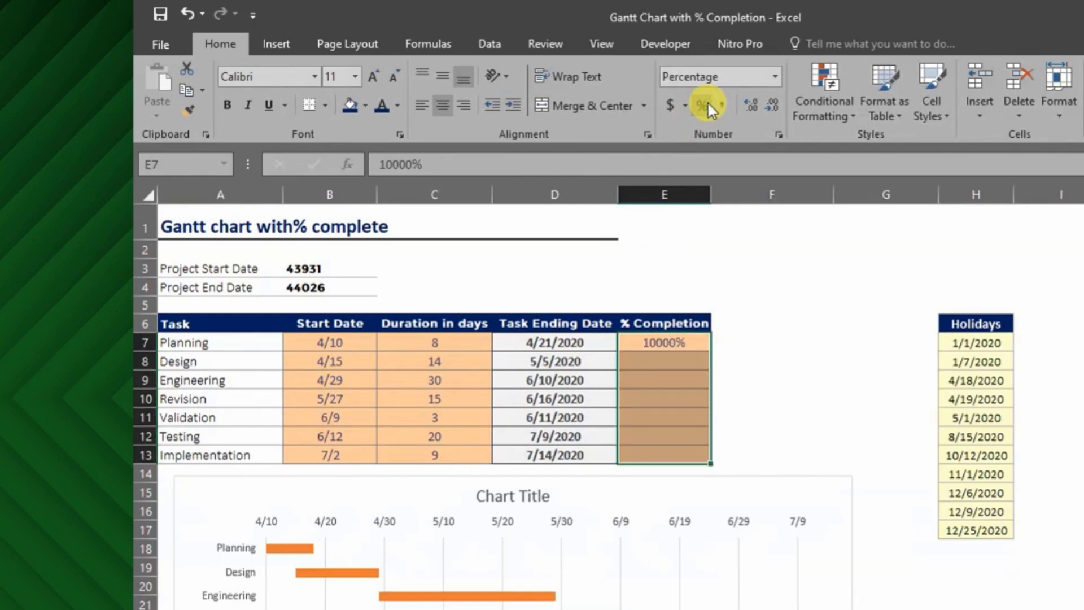
Step: Enter the completion percentages 100% for Planning, 85% for Design, 56% for Engineering and 64% for Revision in E7:E10
click(657, 343)
text(10)
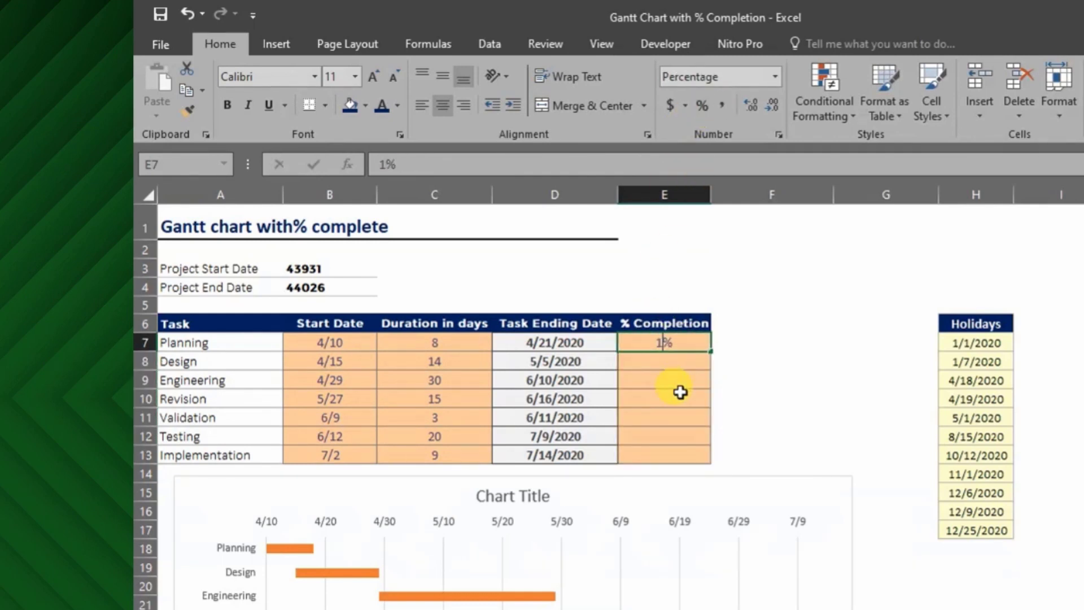
text(0)
key(Return)
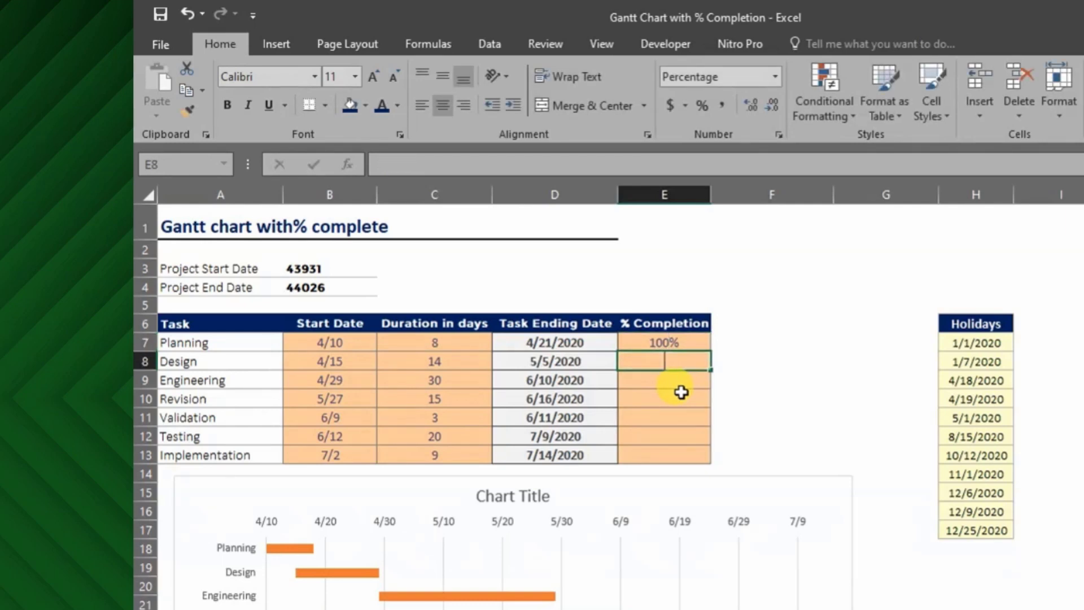
text(85)
key(Return)
text(56)
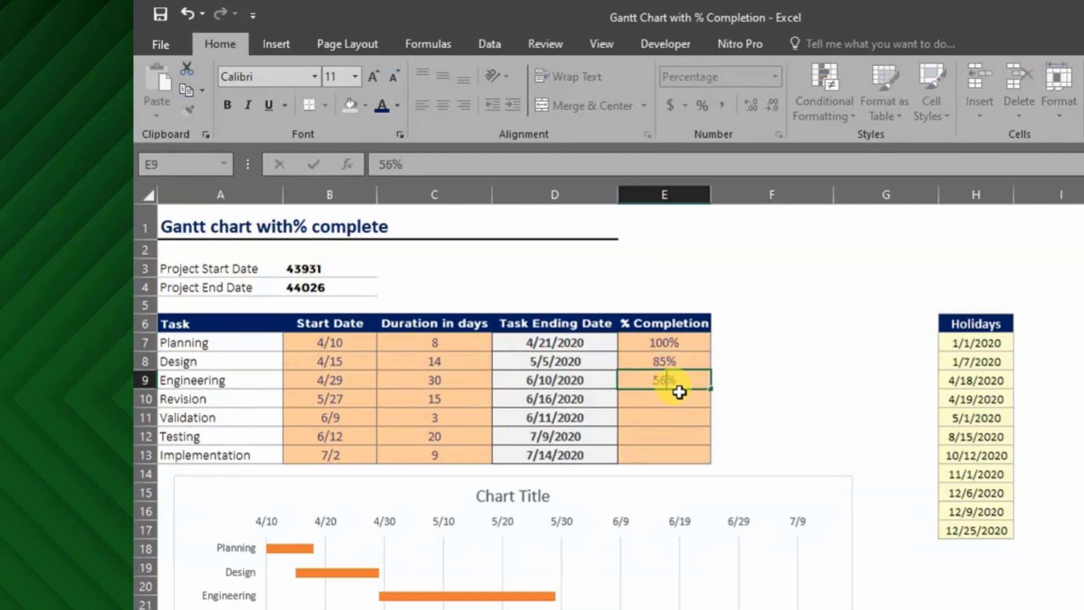
key(Return)
text(64)
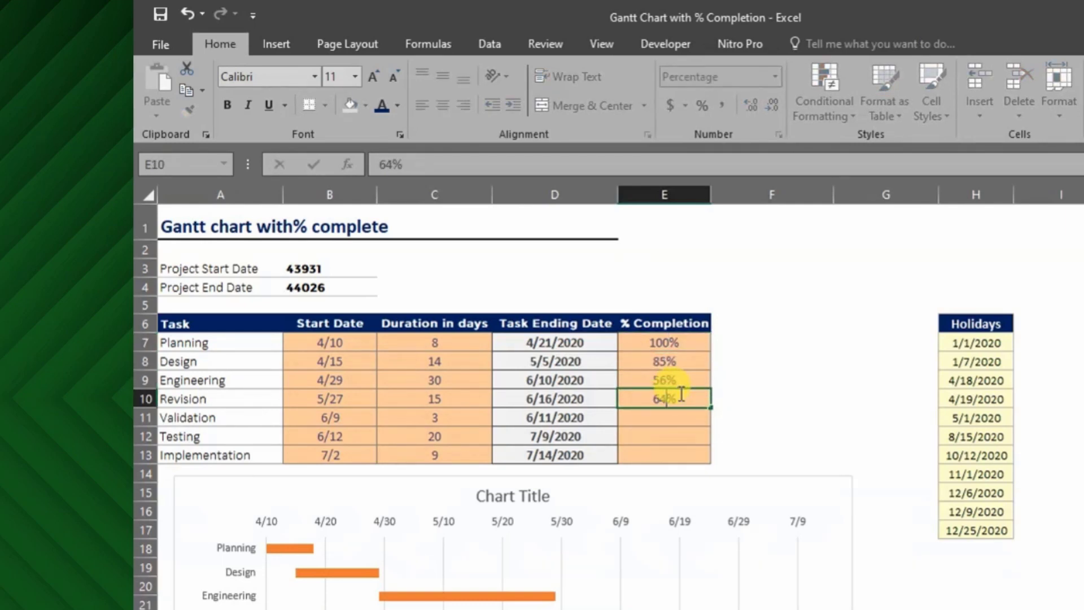
key(Return)
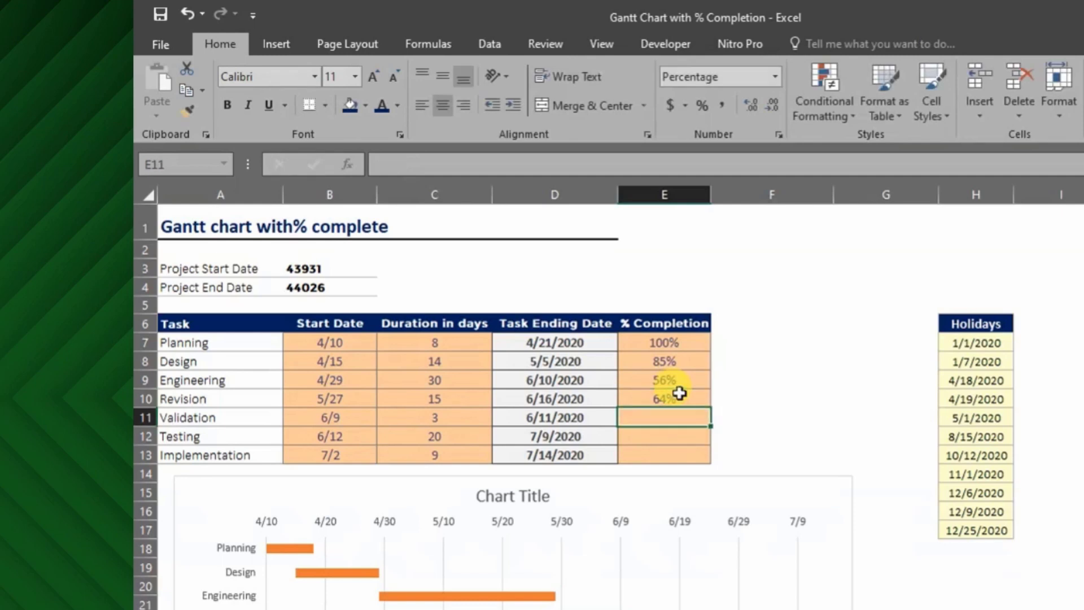
click(667, 434)
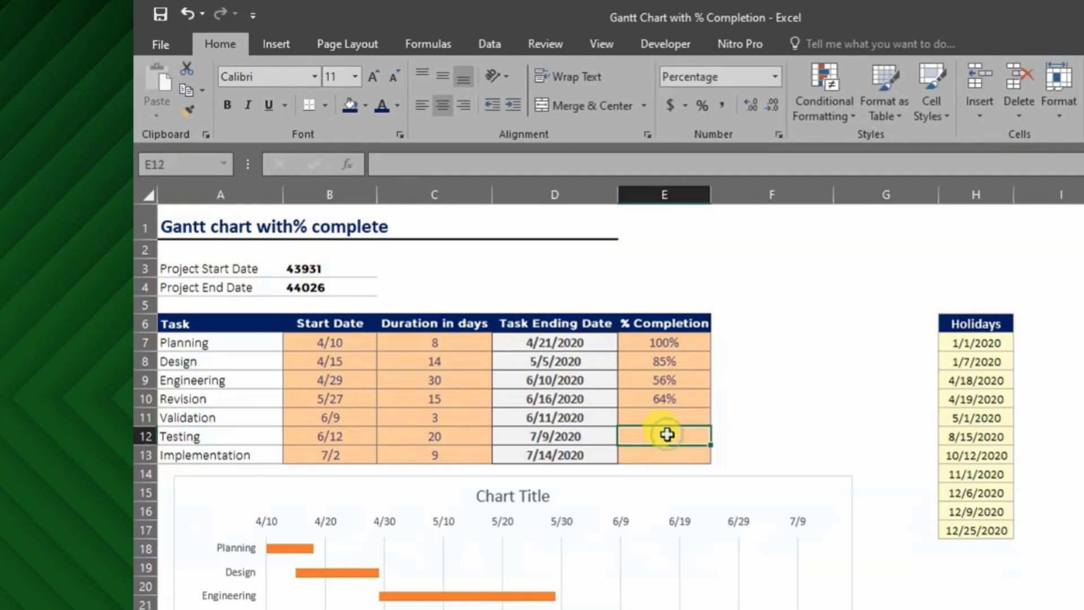
Step: Add the header "No.of Days Completed" in F6 and autofit column F to its width
click(739, 325)
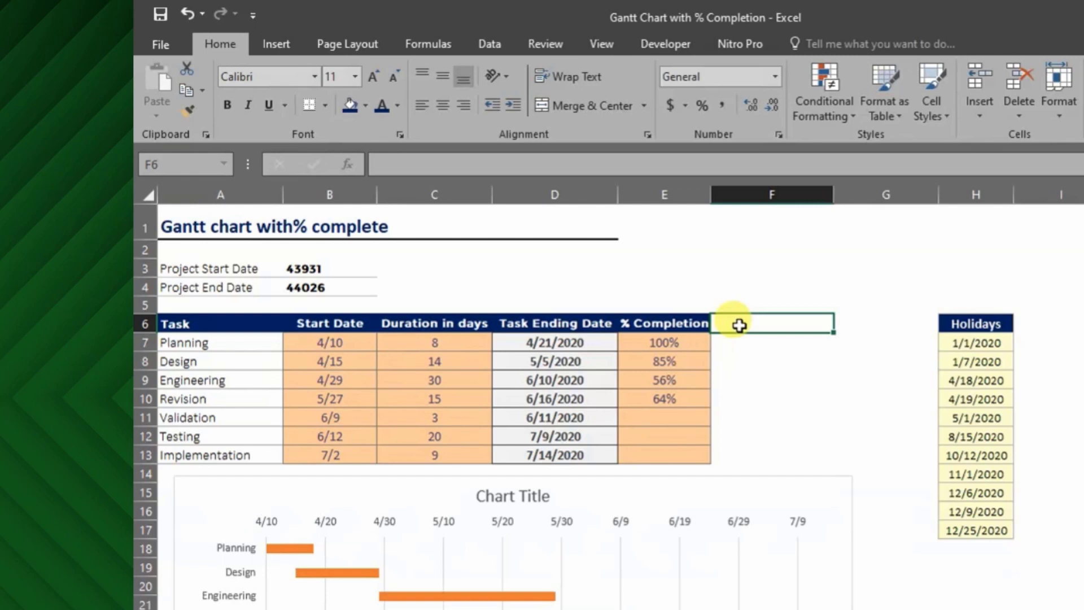
text(No.of Days Comp)
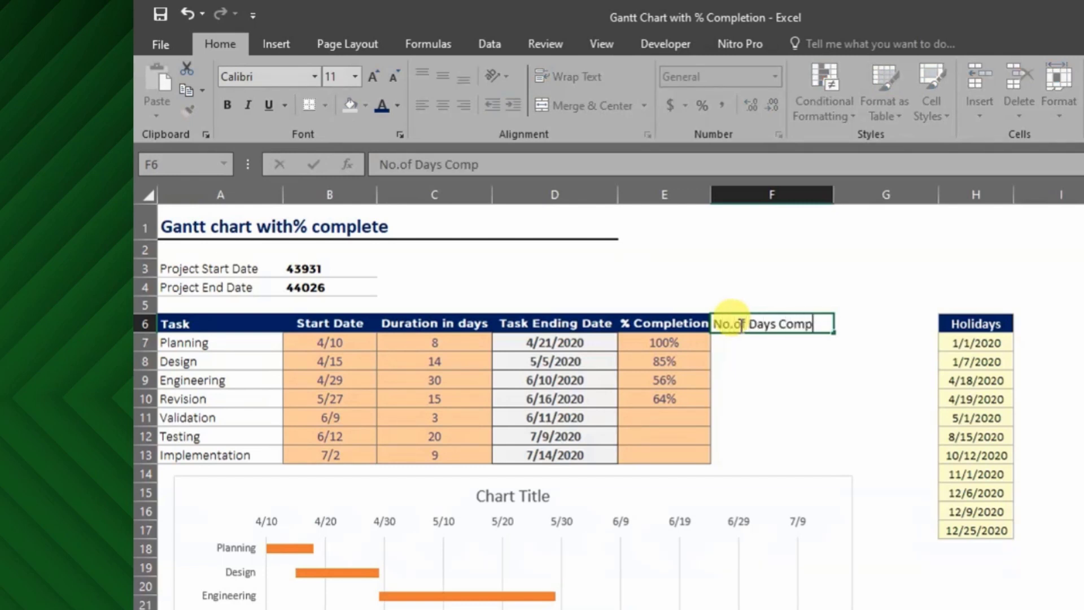
text(leted)
key(Return)
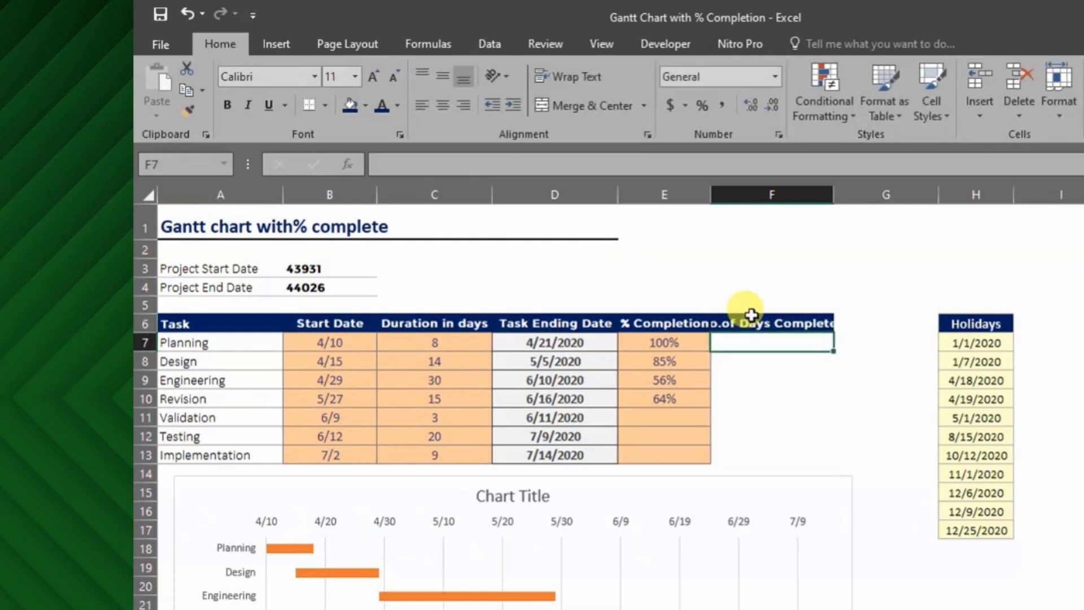
double_click(833, 196)
Step: Copy the cell formatting of the task ending dates D7:D13 onto F7:F13 with Format Painter
drag(762, 341, 754, 445)
drag(580, 342, 595, 452)
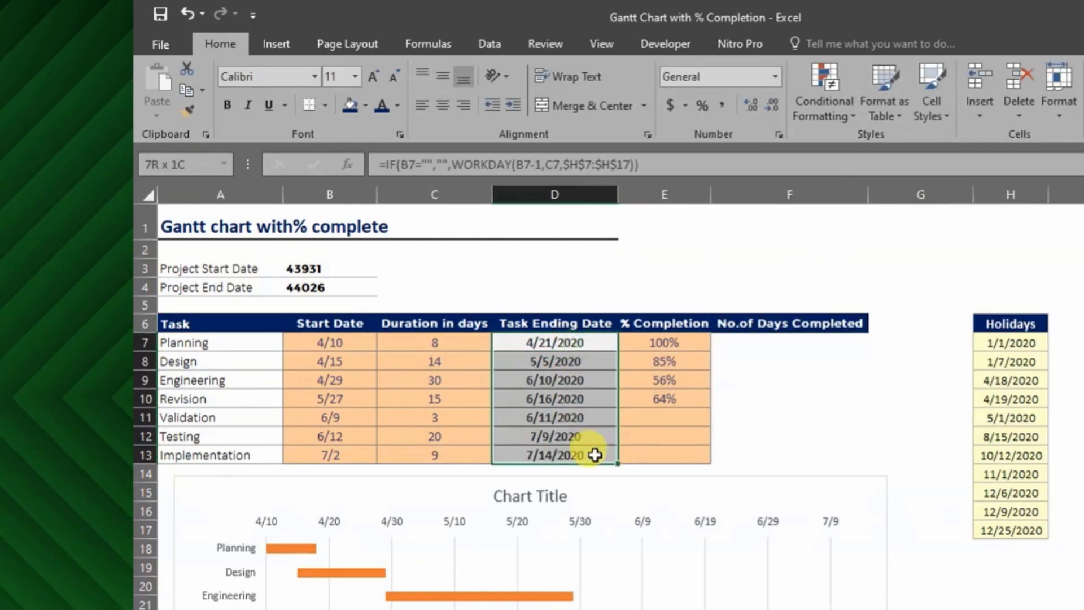
click(186, 110)
drag(759, 339, 758, 455)
Step: Calculate Planning's completed days in F7 with the formula =C7*E7
click(793, 346)
text(=)
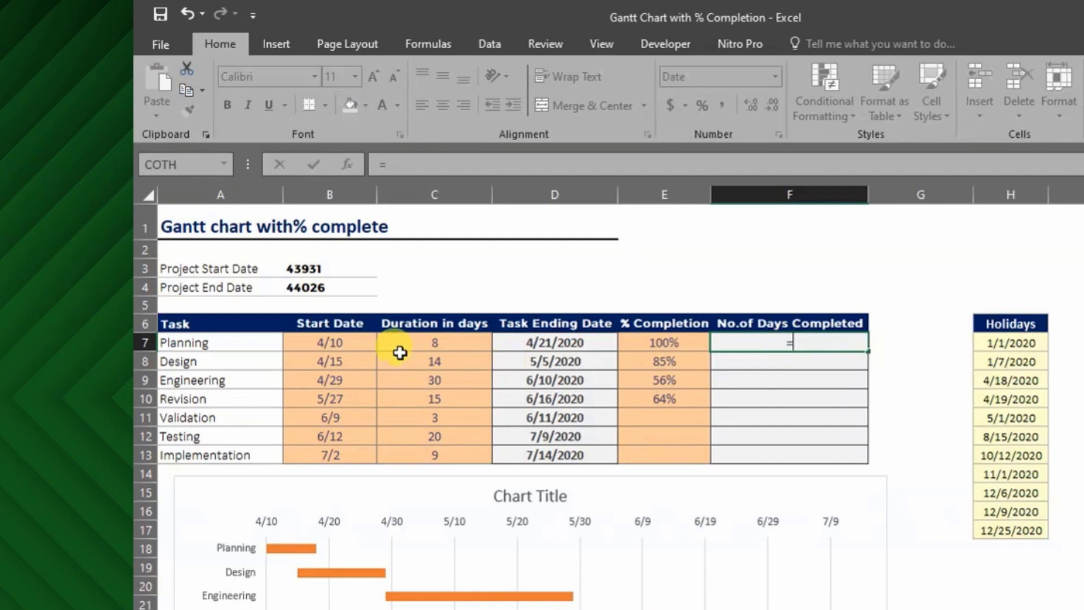
click(443, 342)
text(*)
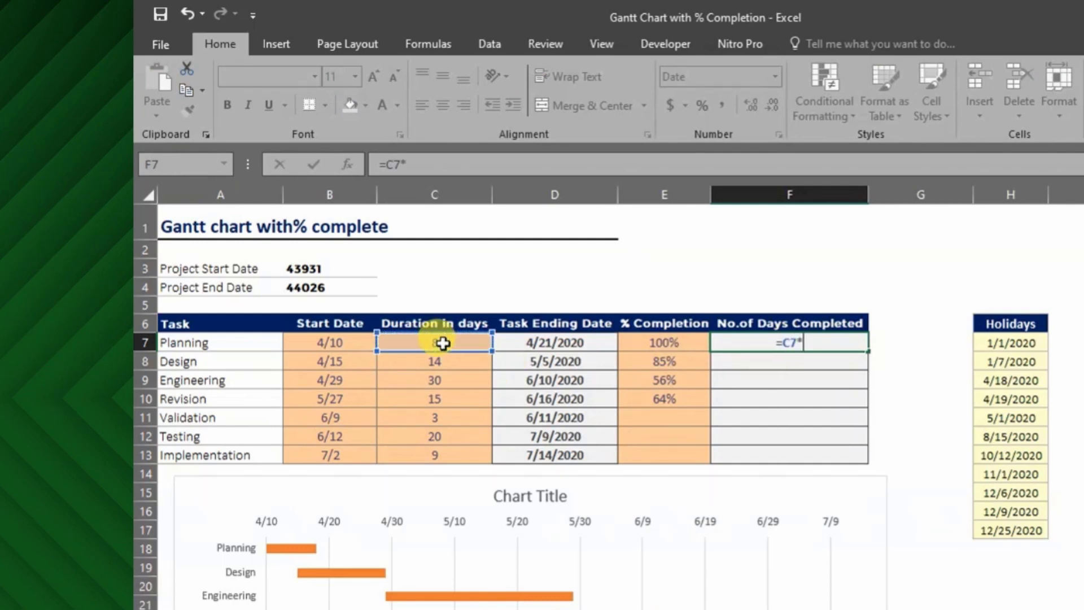
click(645, 344)
key(Return)
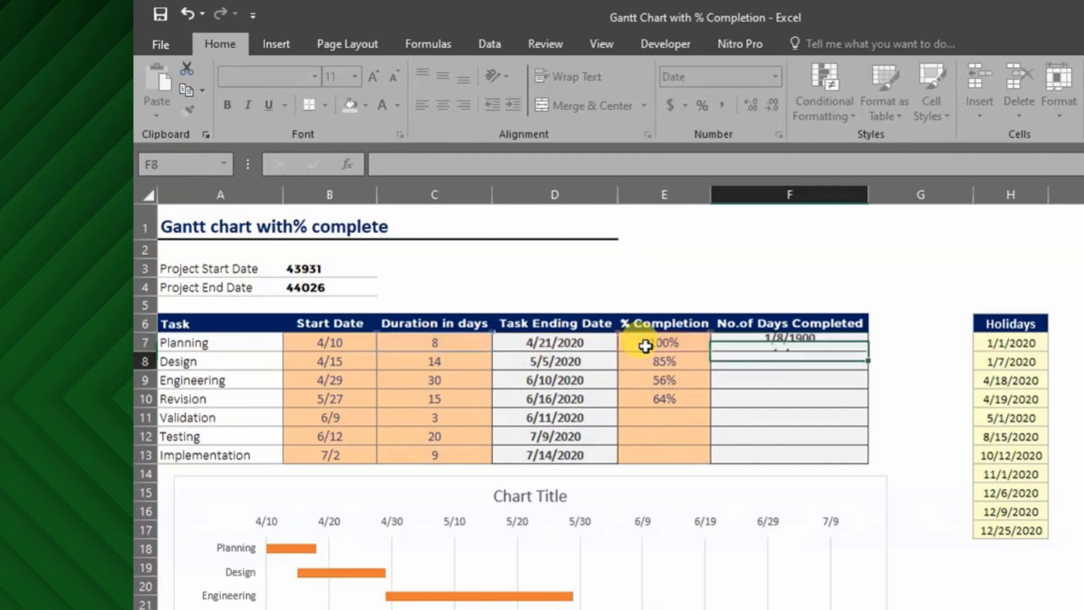
Step: Set the number format of F7 to General and fill its formula down to F13
click(739, 339)
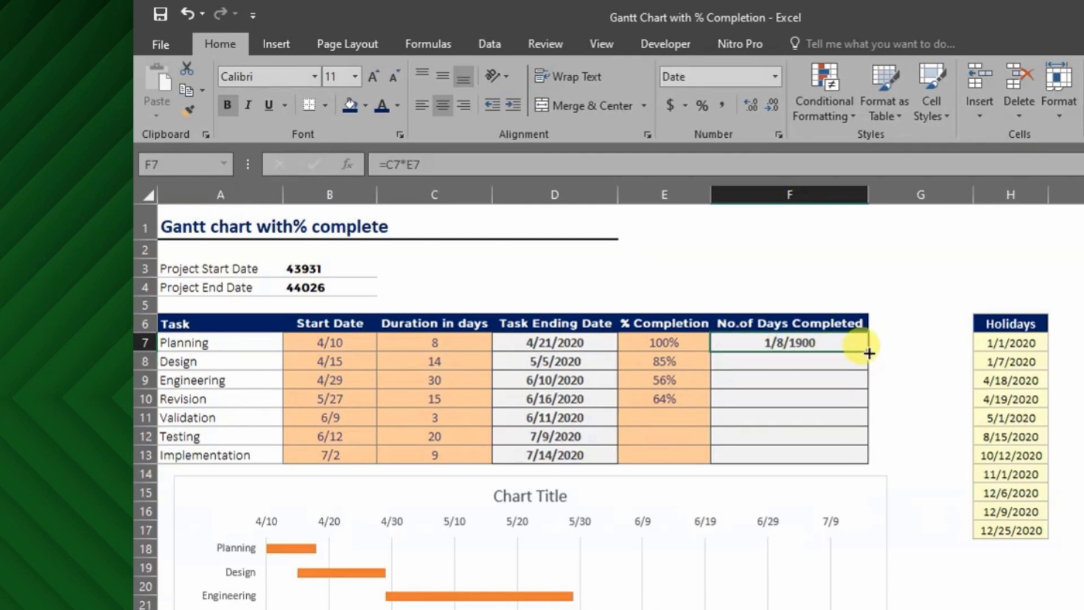
click(774, 79)
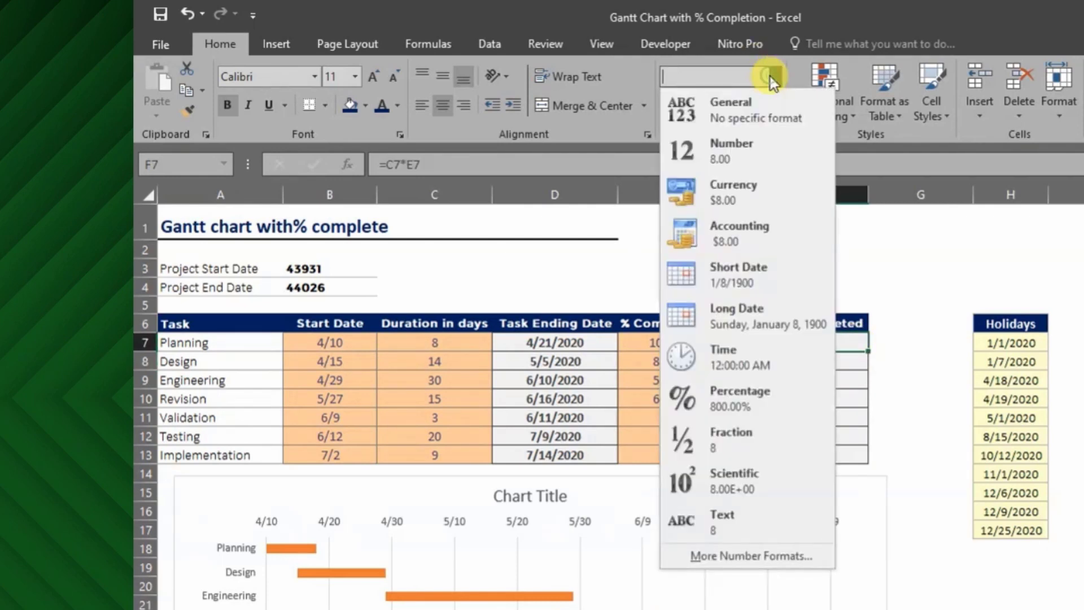
click(738, 107)
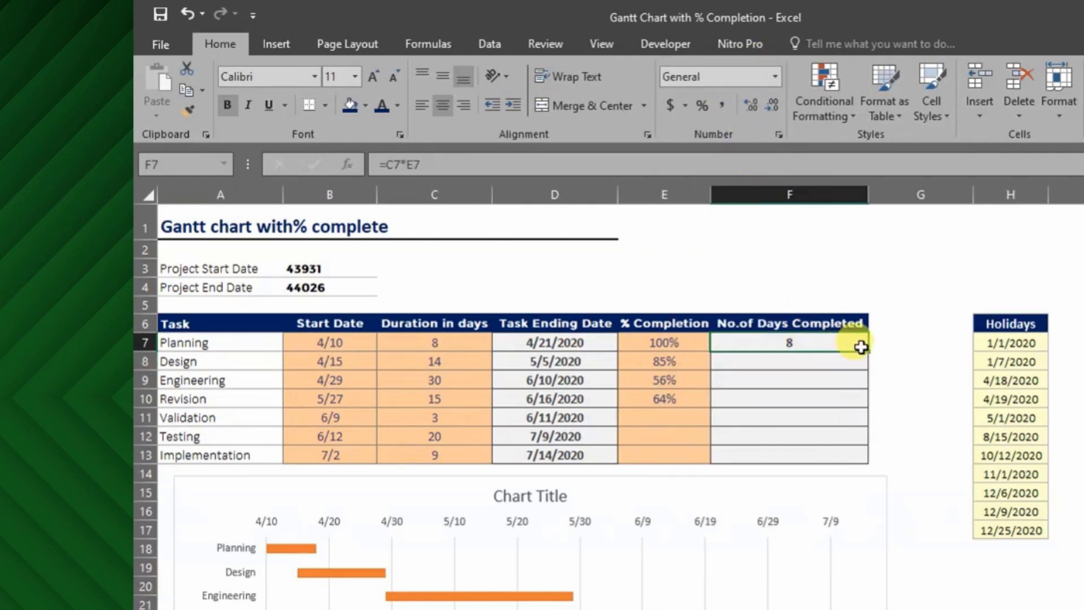
drag(867, 351, 858, 454)
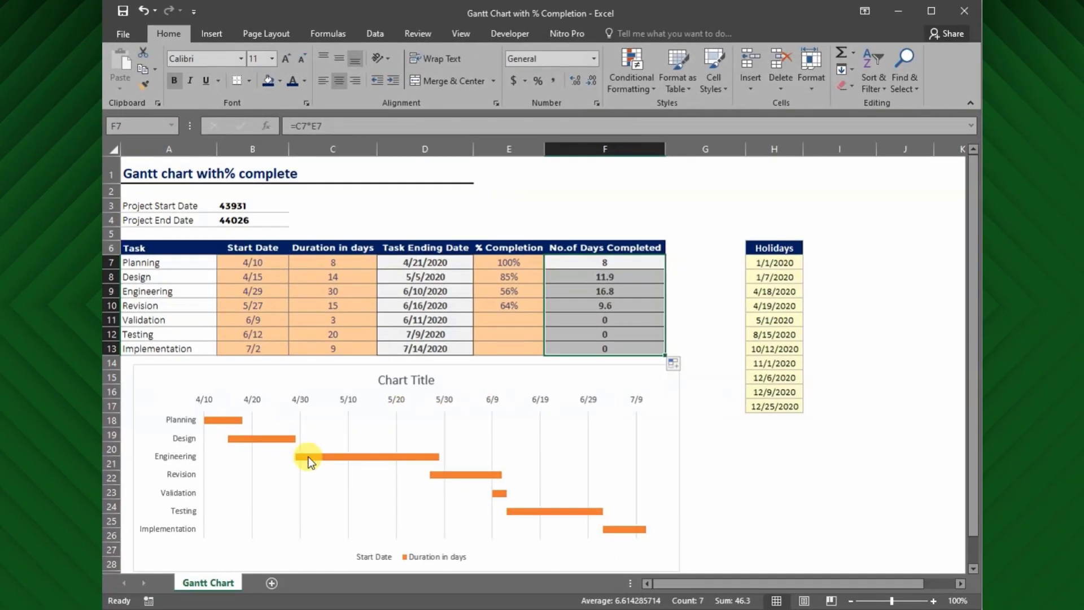
Step: Add error bars to the chart's Start Date series with the Plus direction and the No Cap end style
click(309, 456)
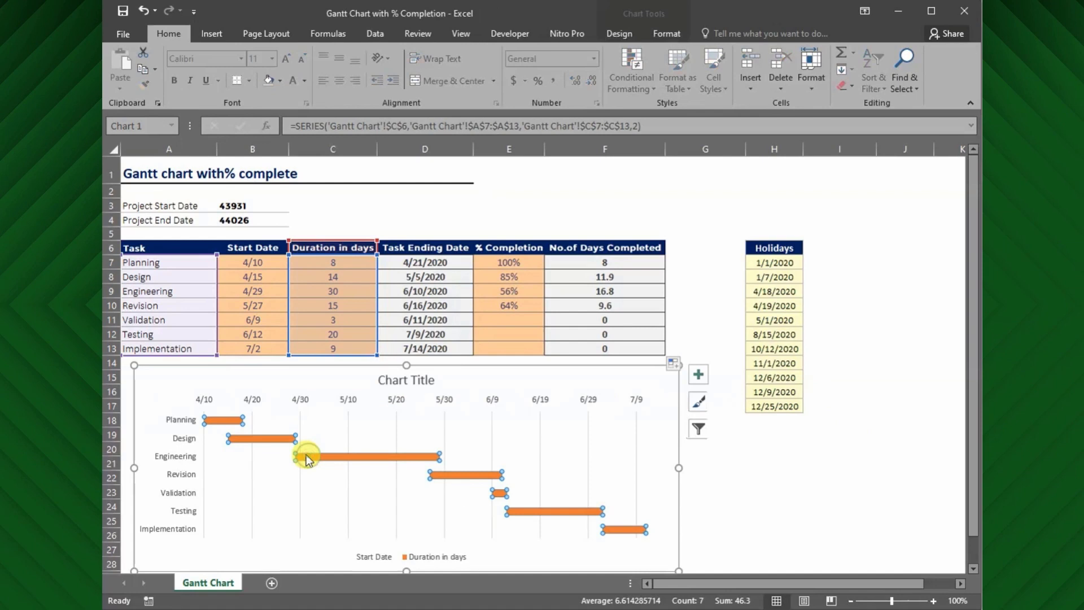
click(219, 445)
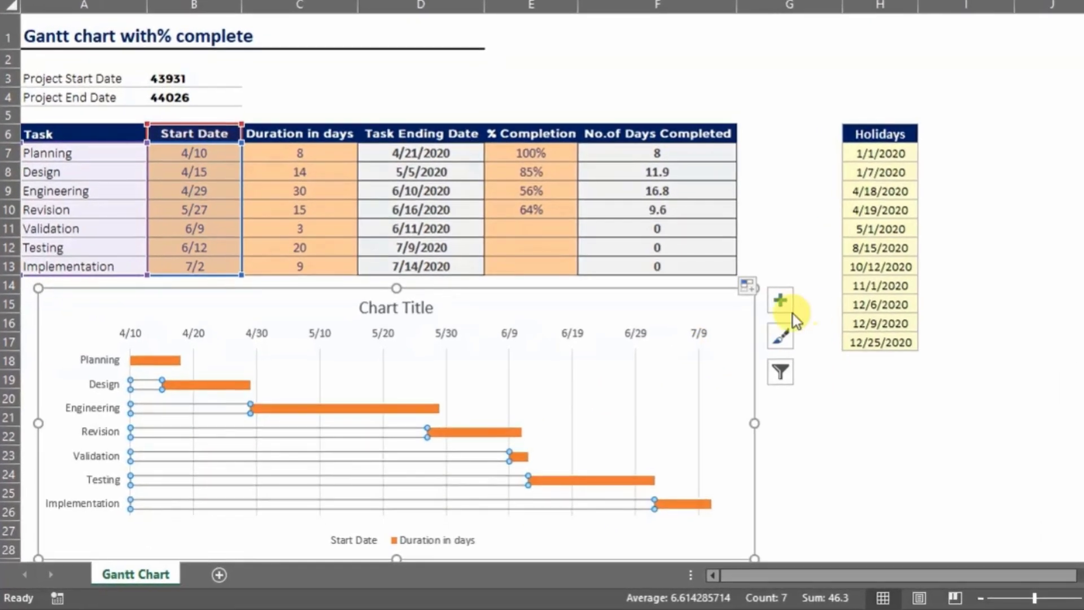
click(786, 303)
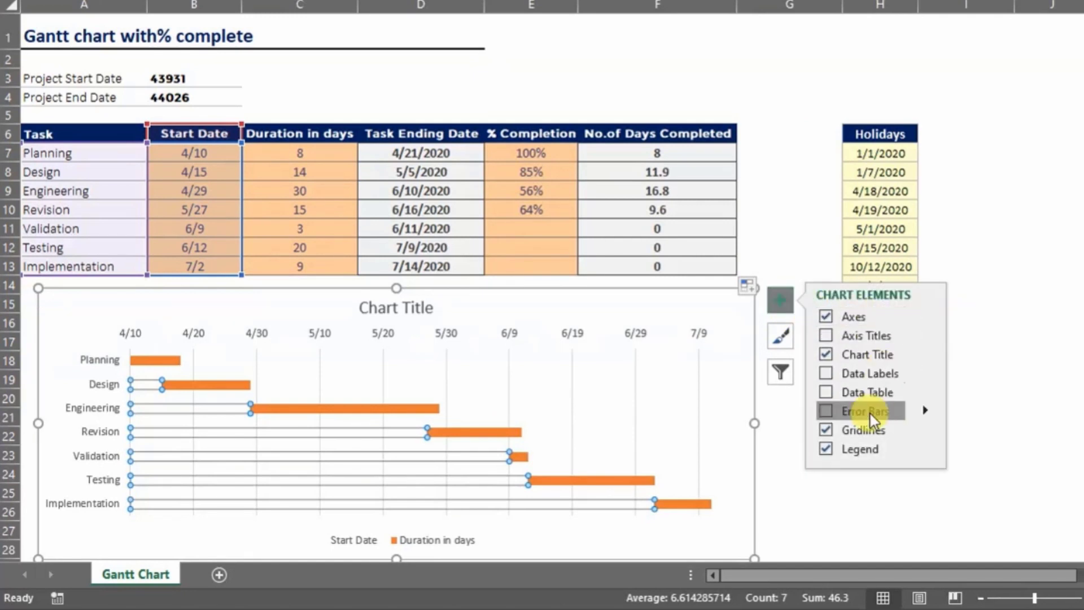
click(924, 415)
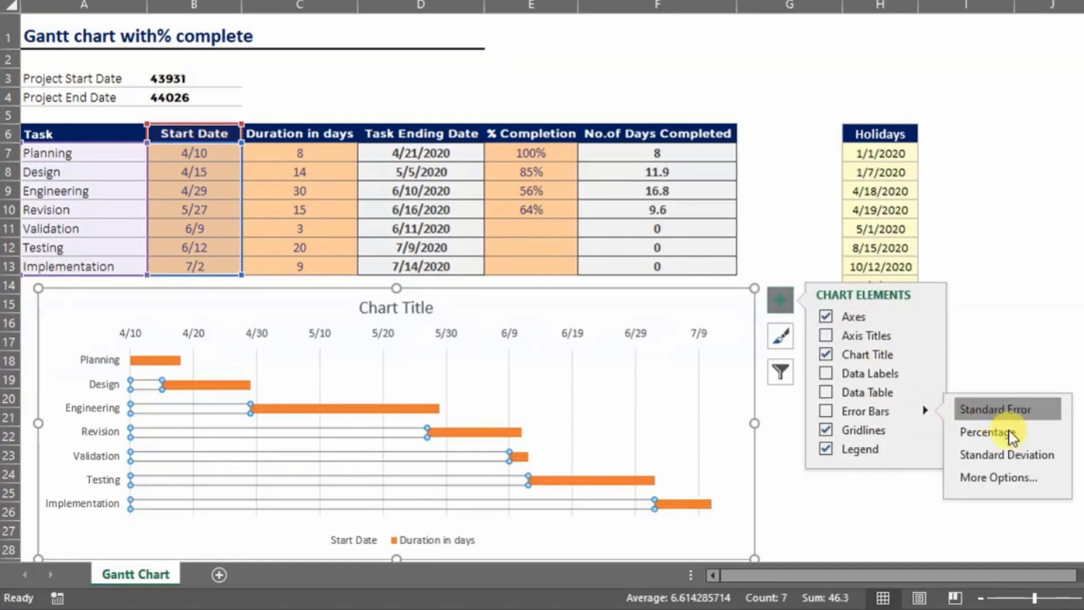
click(1014, 482)
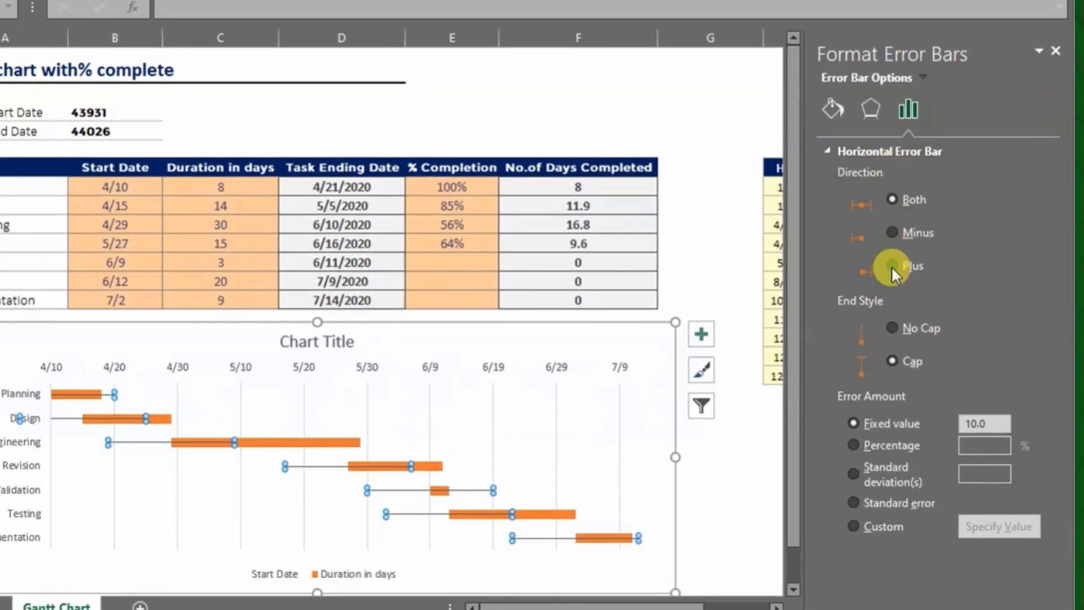
click(890, 266)
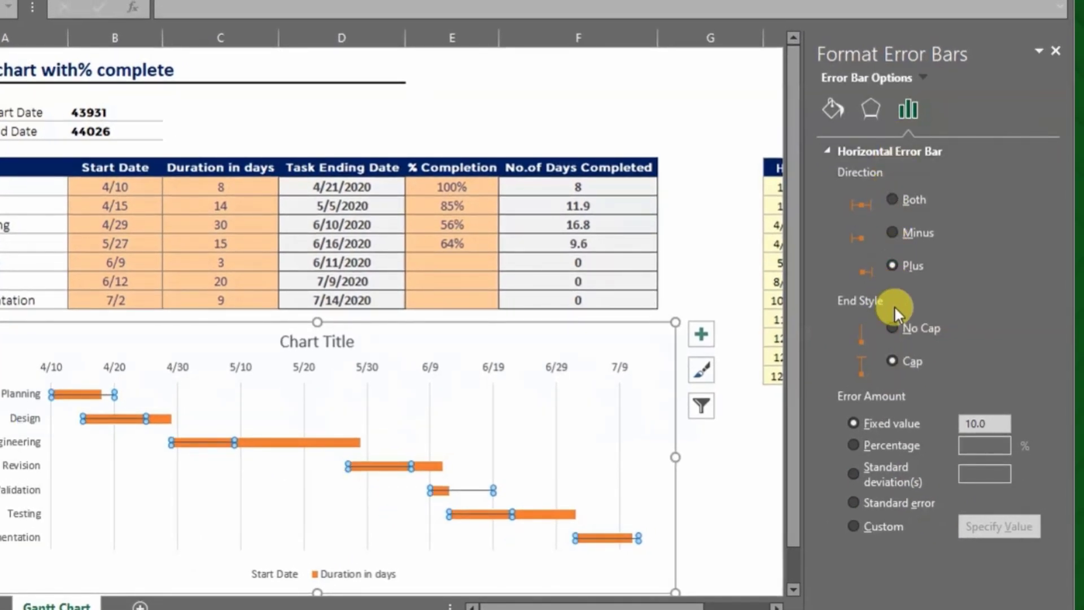
click(894, 328)
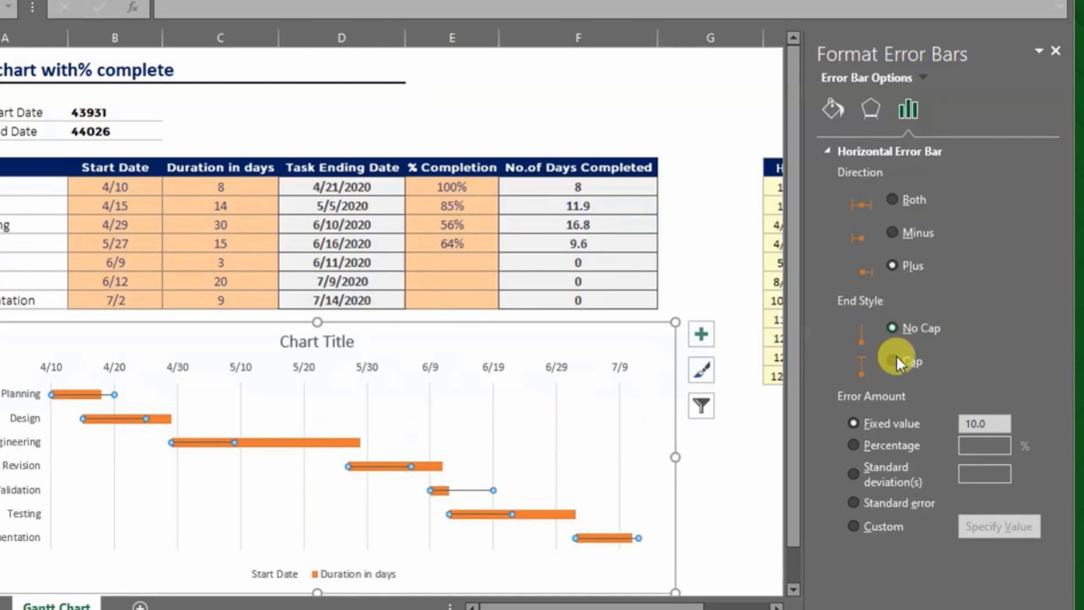
Step: Give the error bars a custom amount, taking the positive error values from the completed days in F7:F13
click(869, 520)
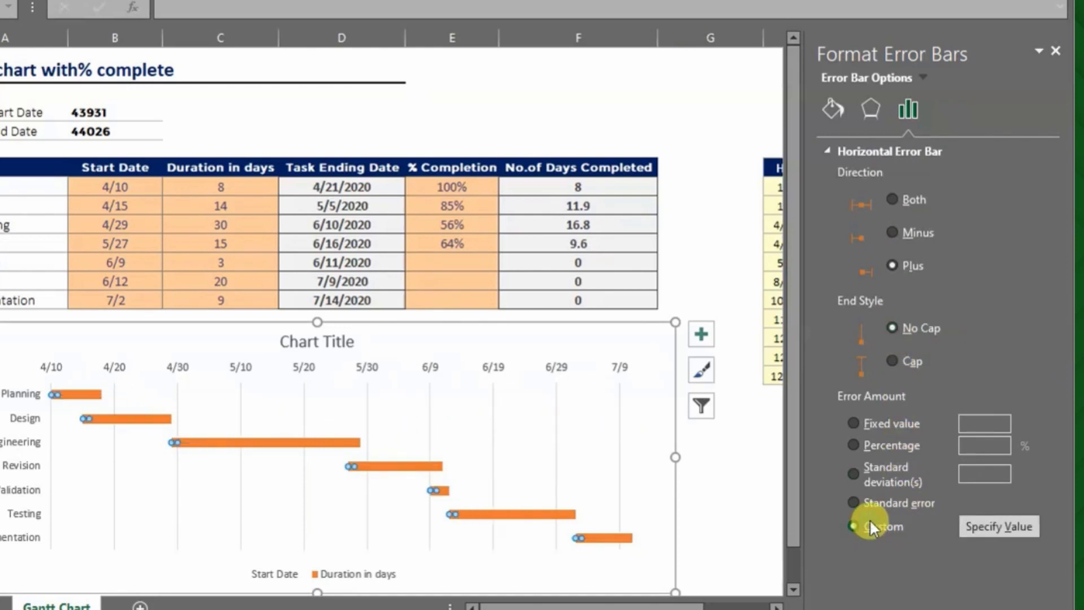
click(996, 527)
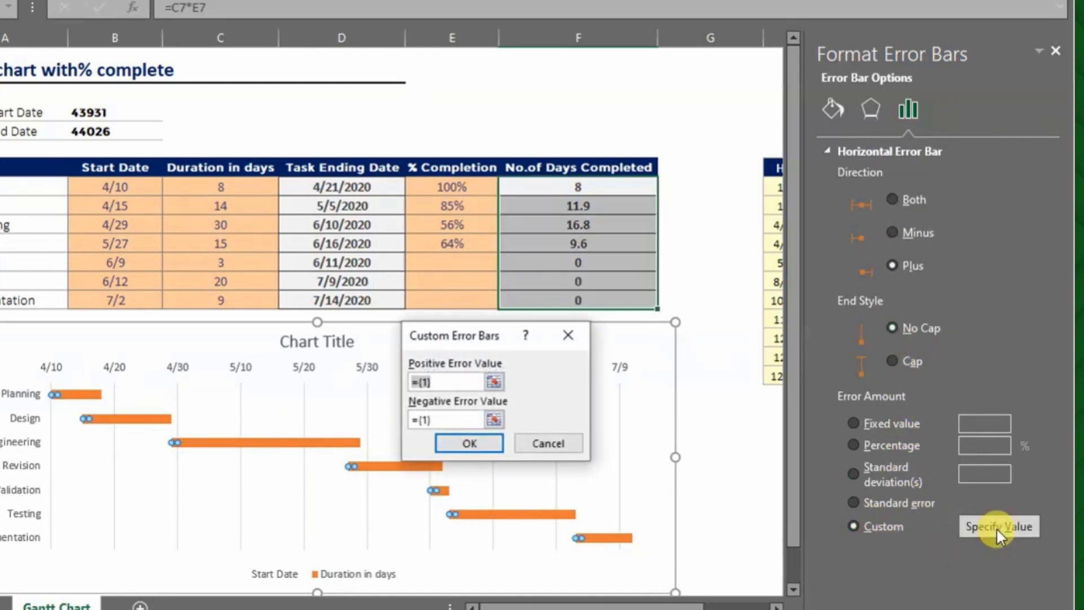
click(497, 381)
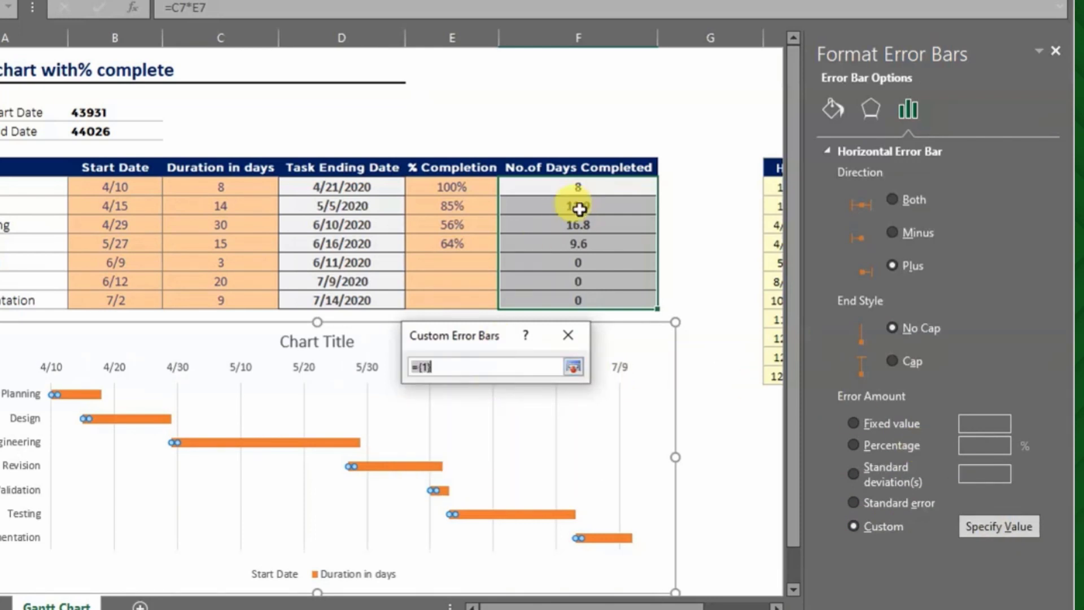
drag(581, 183, 582, 300)
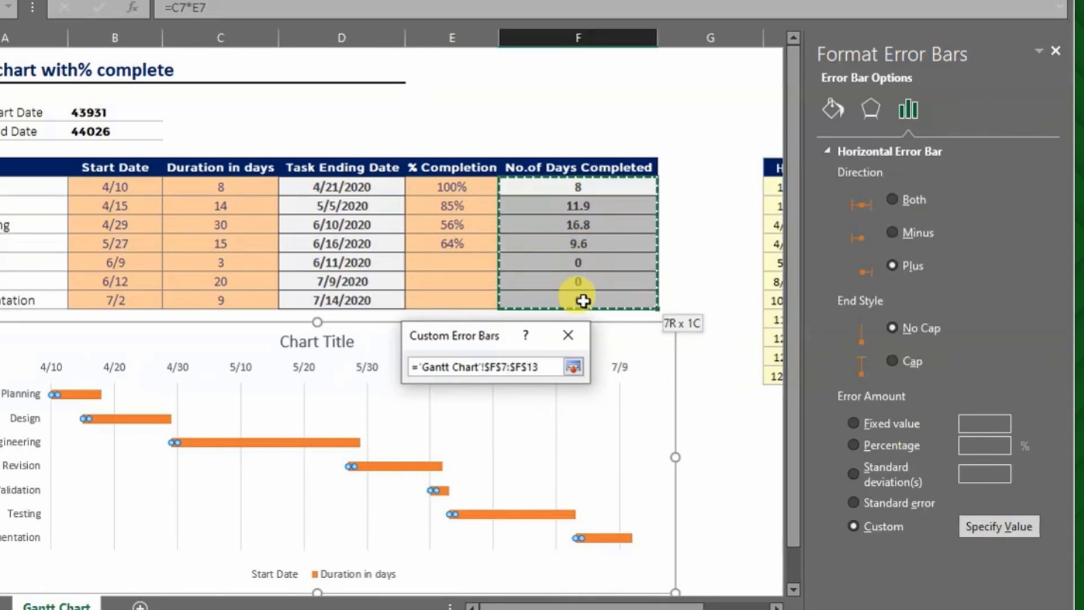
click(581, 364)
click(469, 443)
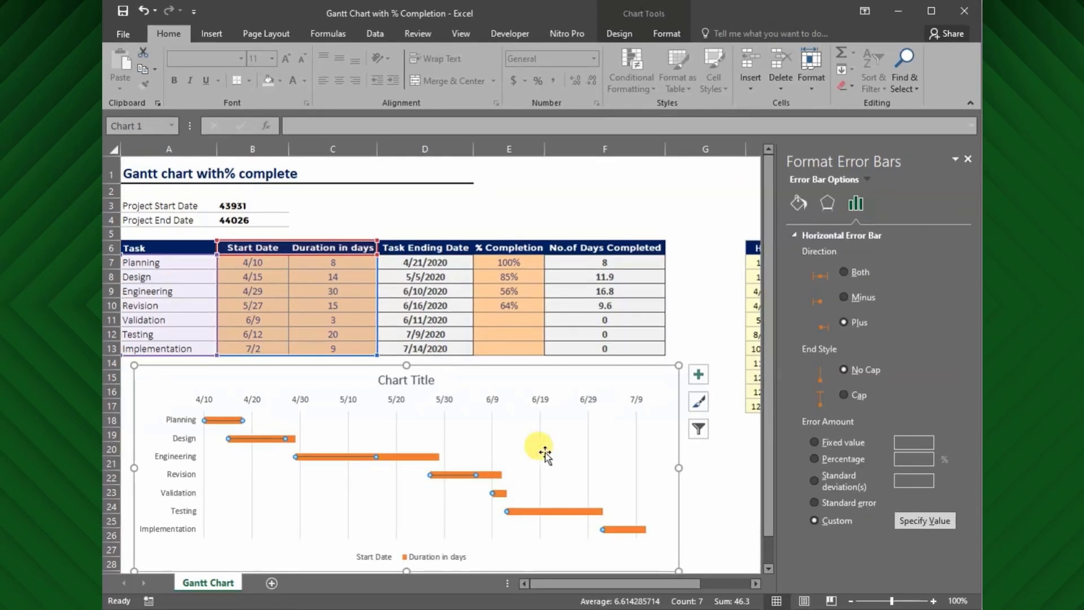
Step: Format the error bars as solid blue lines
click(798, 201)
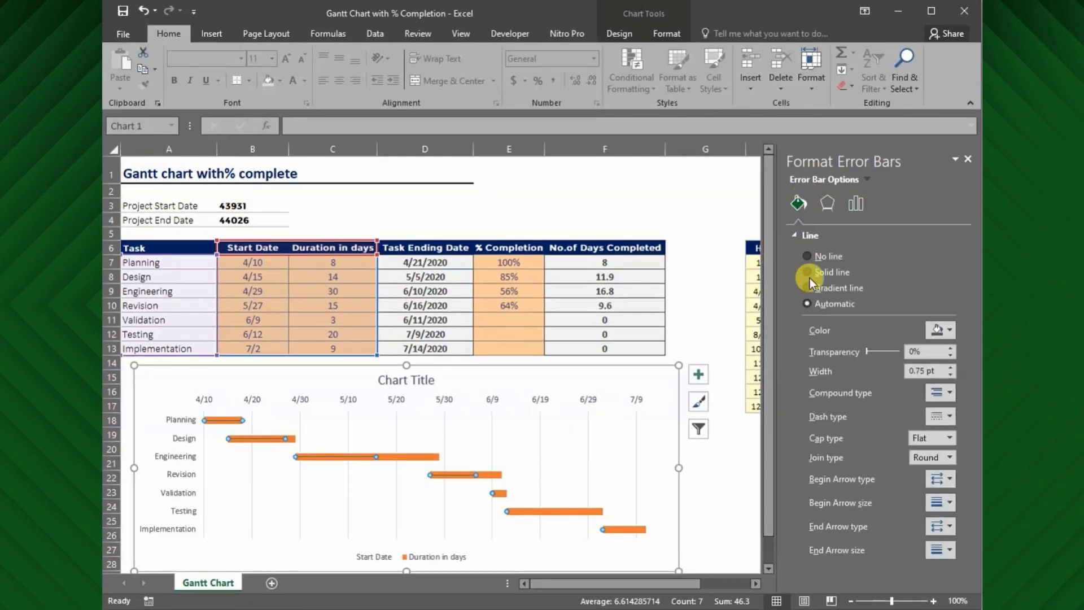
click(941, 331)
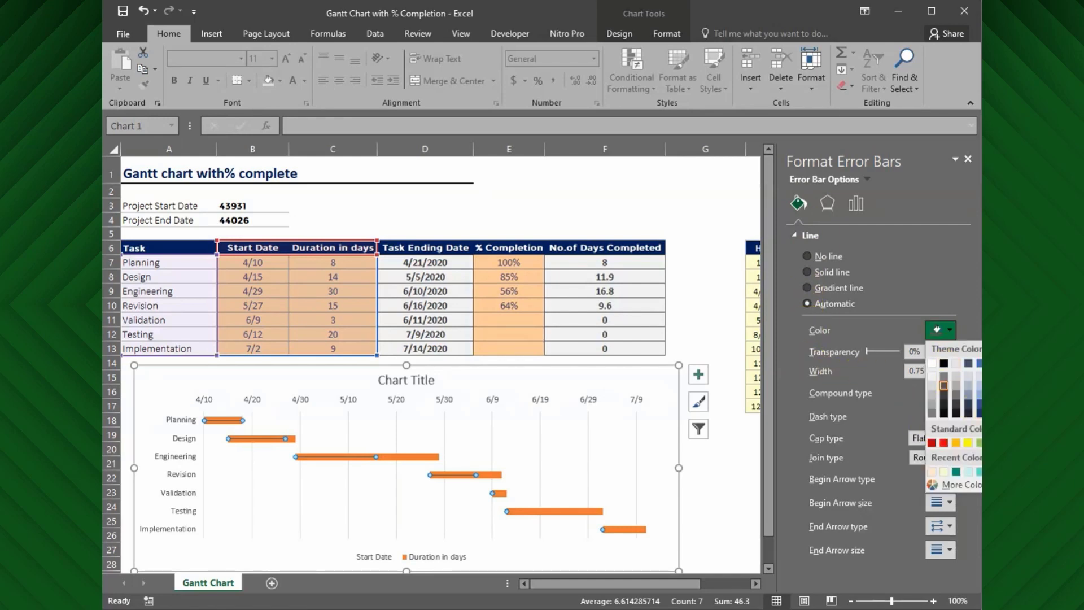
click(937, 329)
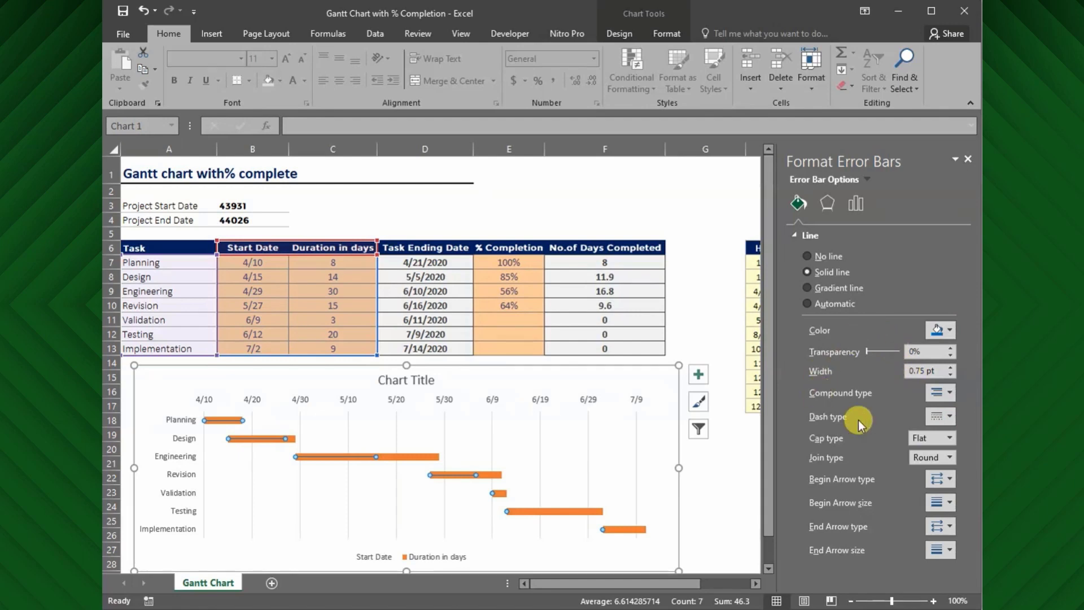
Step: Increase the error bars' line width until the blue lines fill the height of the orange task bars
click(949, 367)
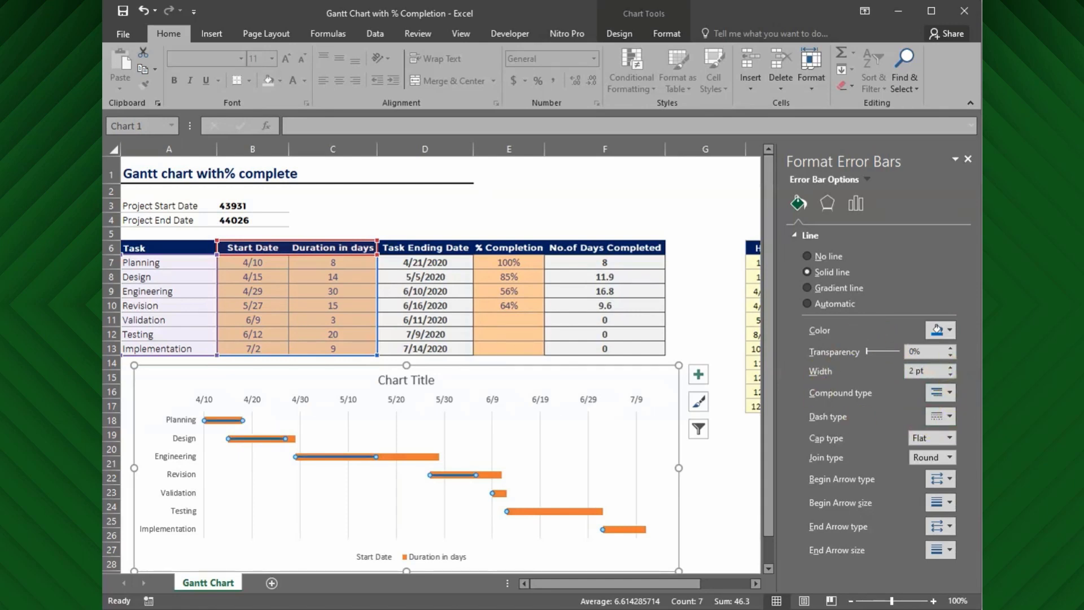
click(949, 367)
click(948, 366)
click(948, 367)
click(948, 367)
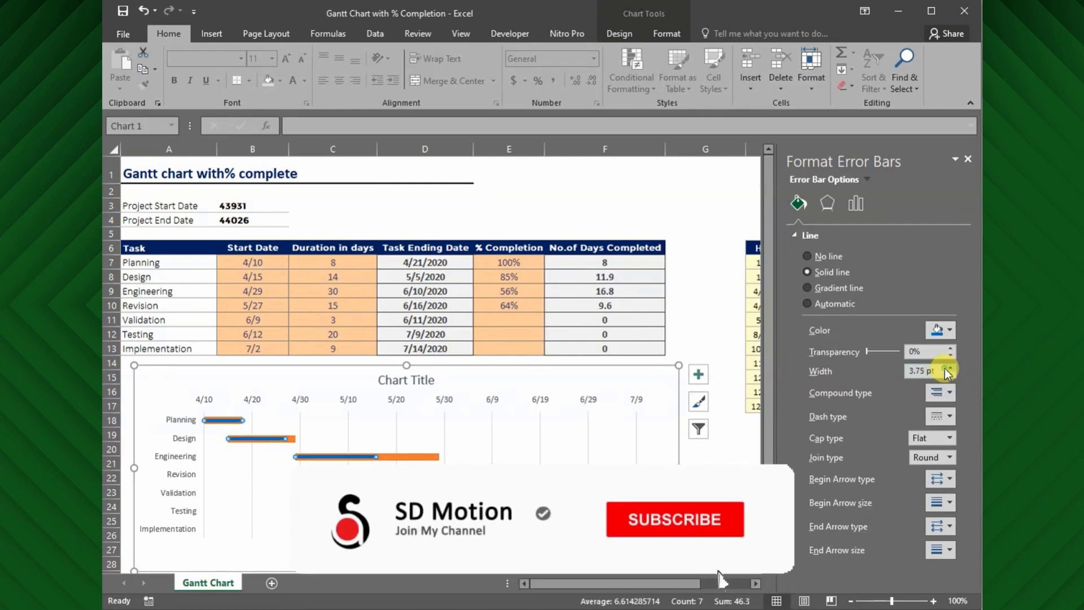
click(944, 368)
click(944, 368)
click(944, 368)
click(943, 368)
click(944, 369)
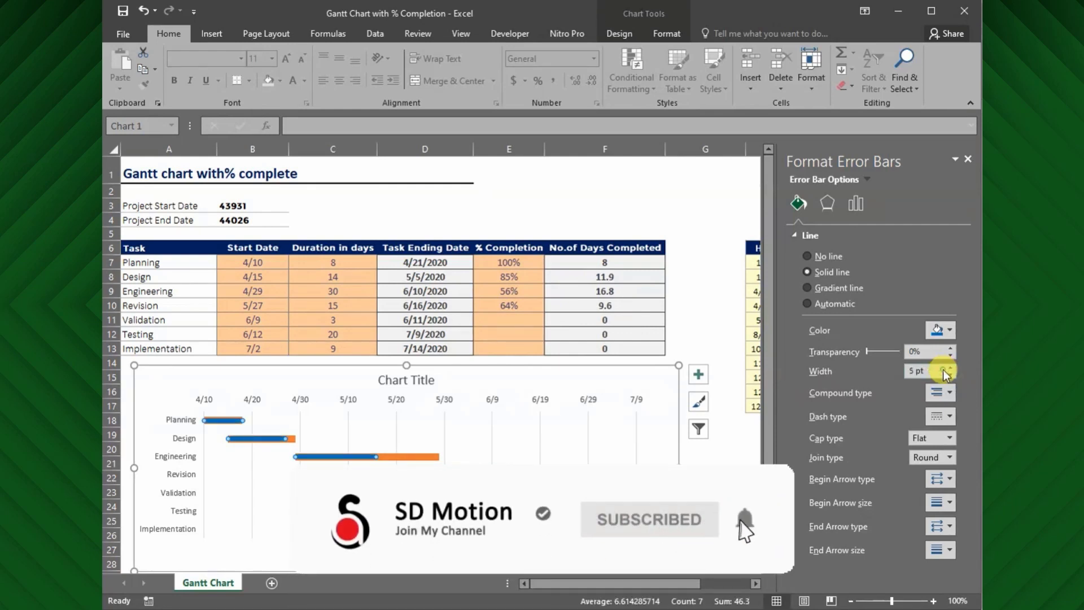
click(946, 373)
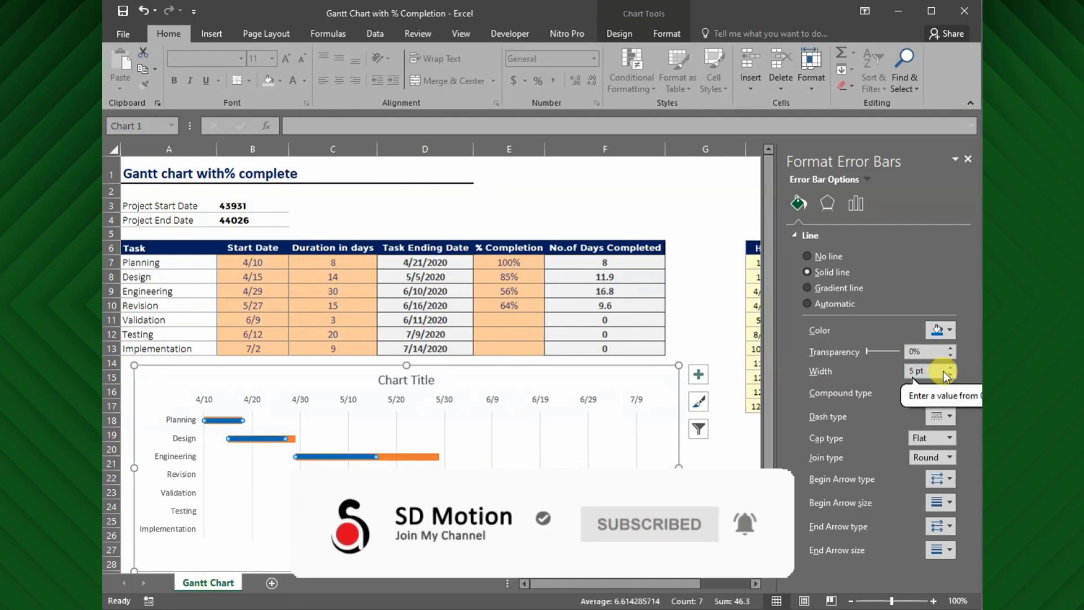
click(949, 368)
click(948, 367)
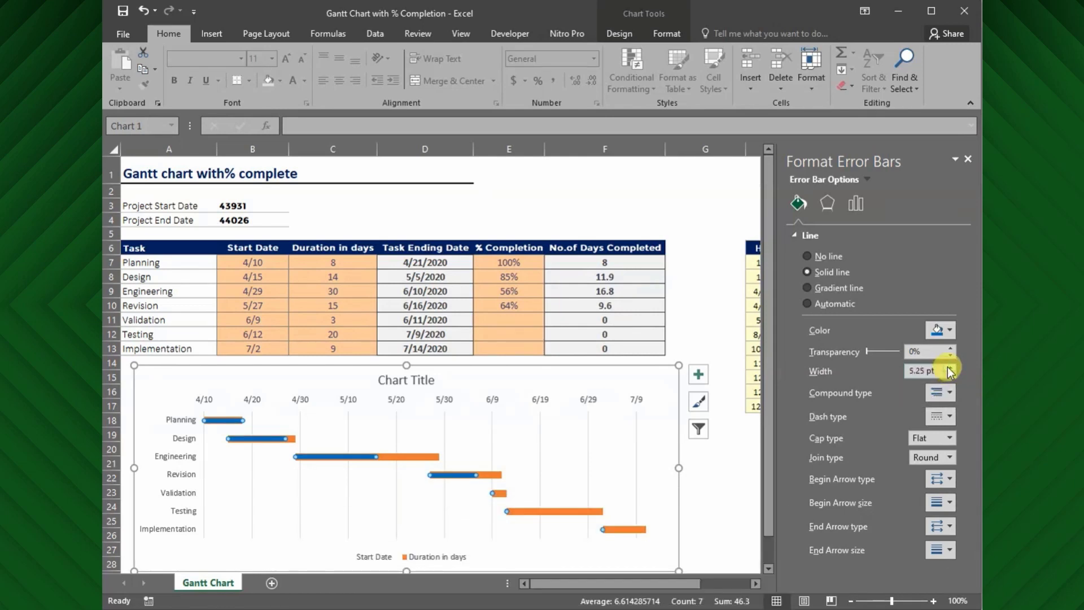
click(948, 368)
click(948, 368)
click(948, 368)
click(949, 367)
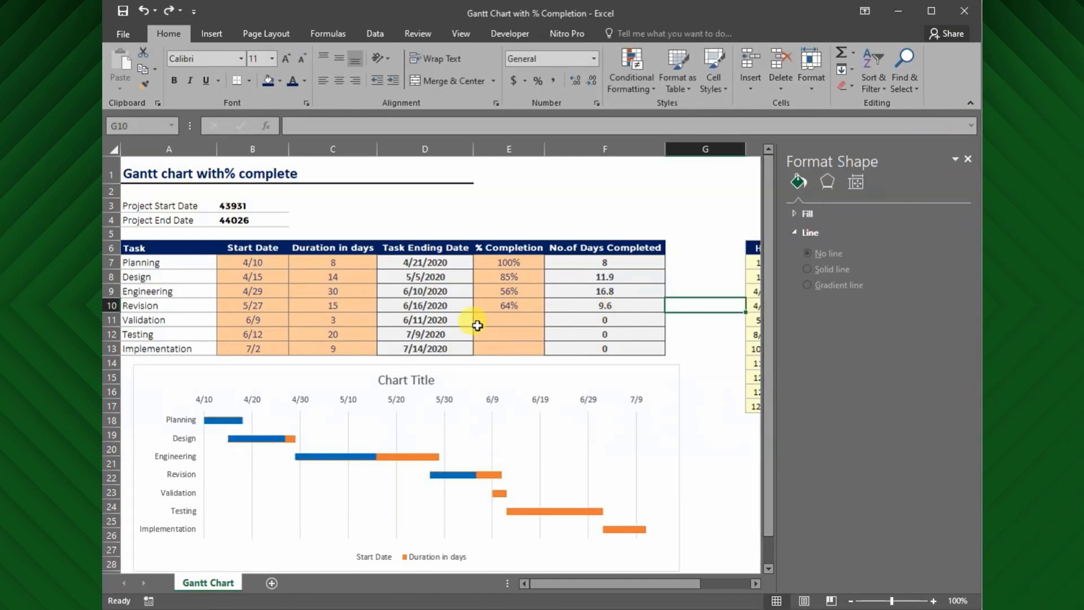
Step: Enter the completion percentages 50% for Validation, 24% for Testing and 100% for Implementation in E11:E13
click(497, 317)
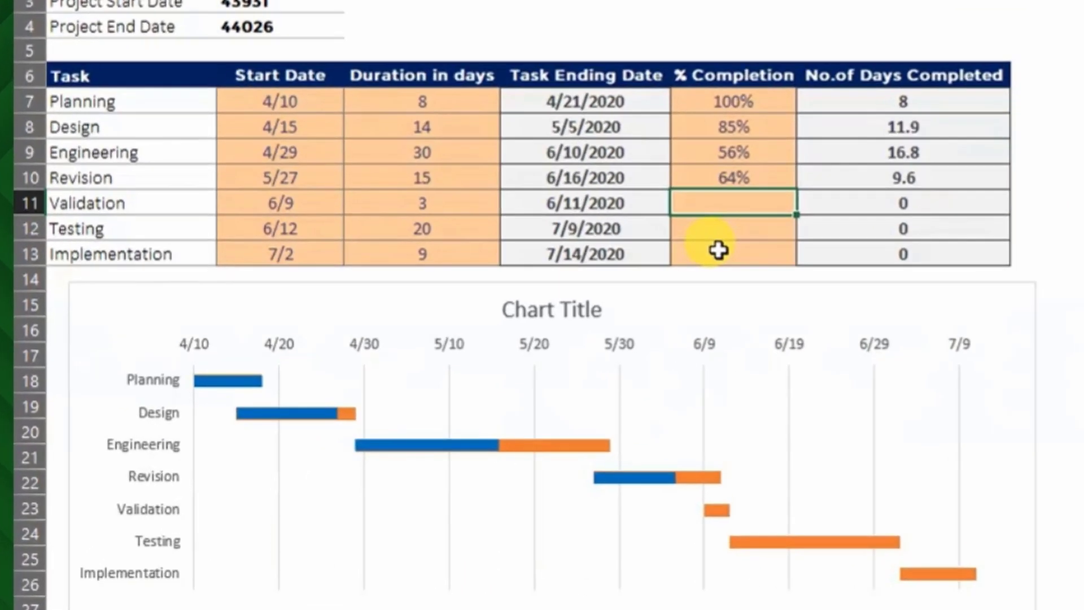
text(50)
key(Return)
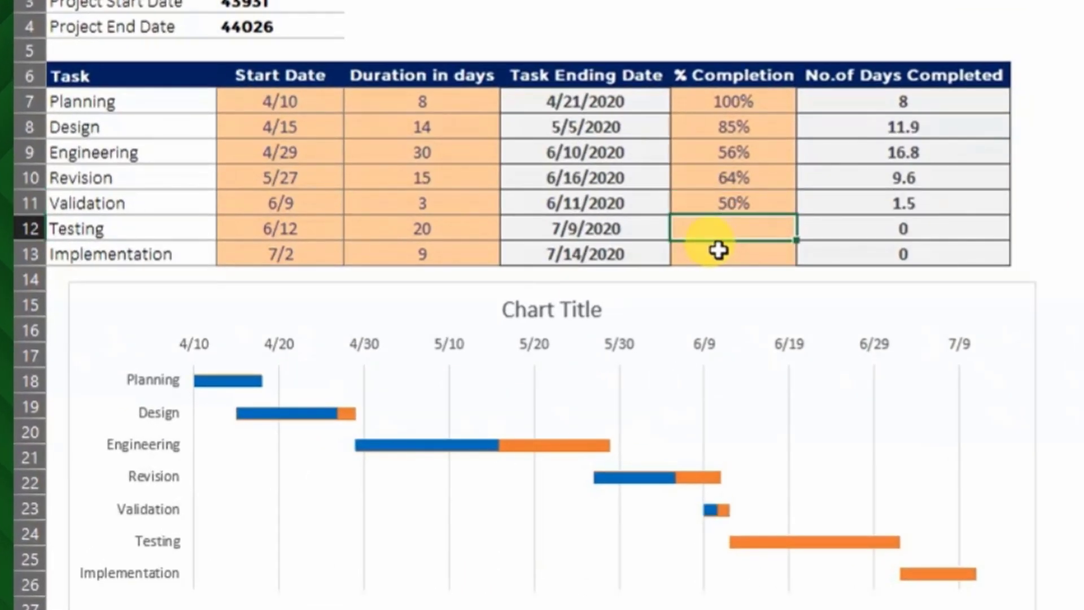
text(24)
key(Return)
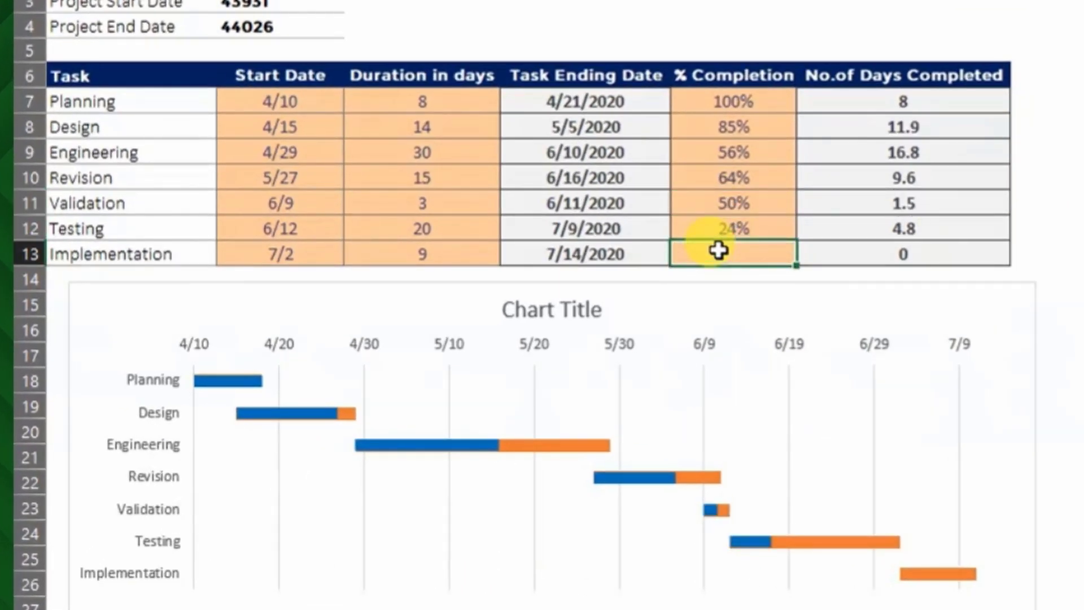
text(100)
key(Return)
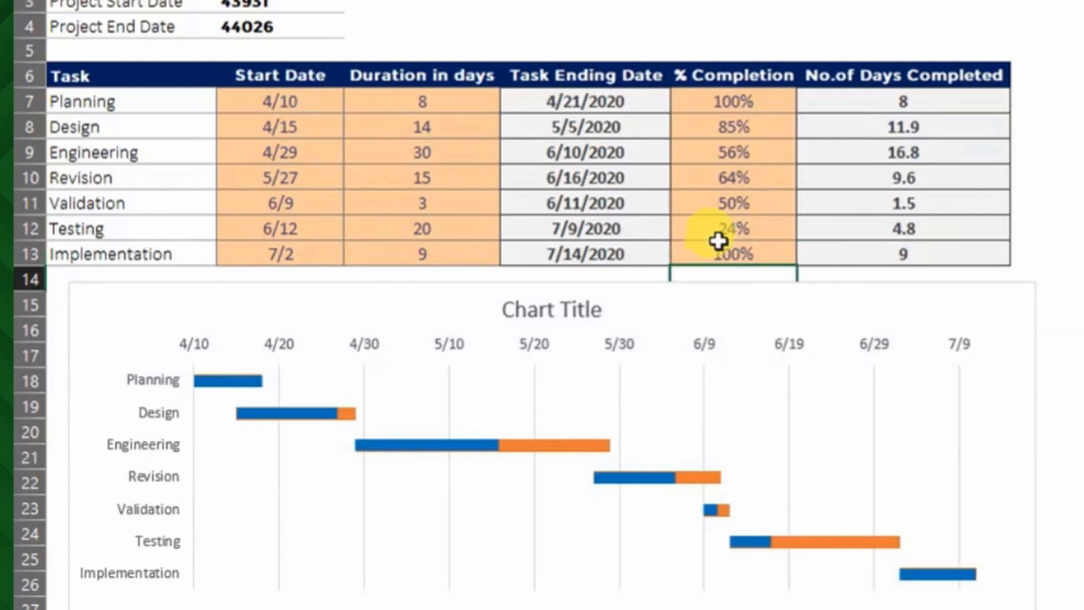
Step: Change the start dates of Planning in B7 to 5/15 and Revision in B10 to 6/25
click(265, 105)
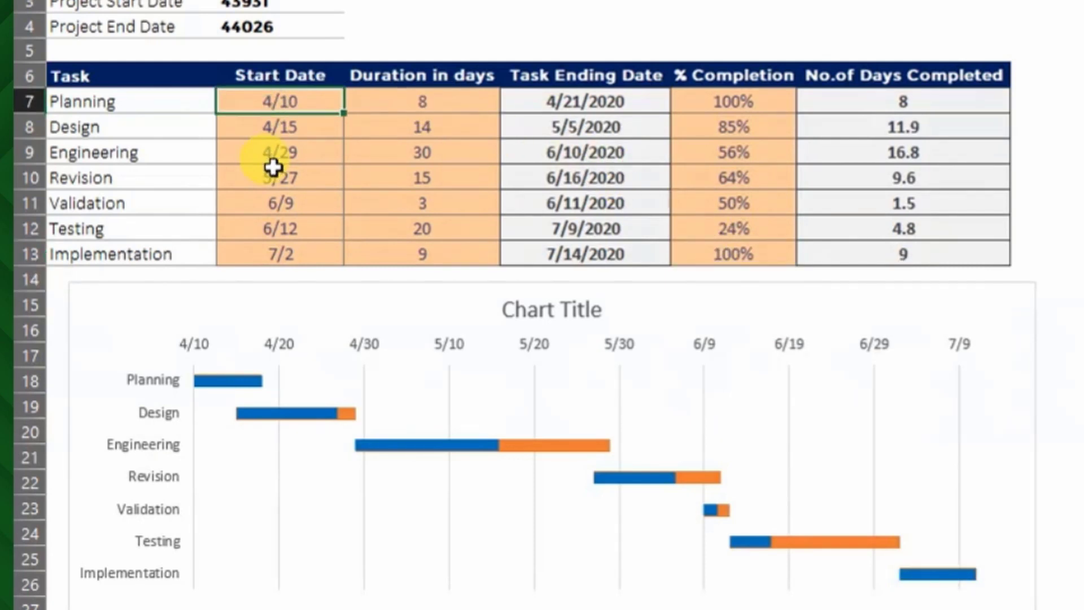
text(5)
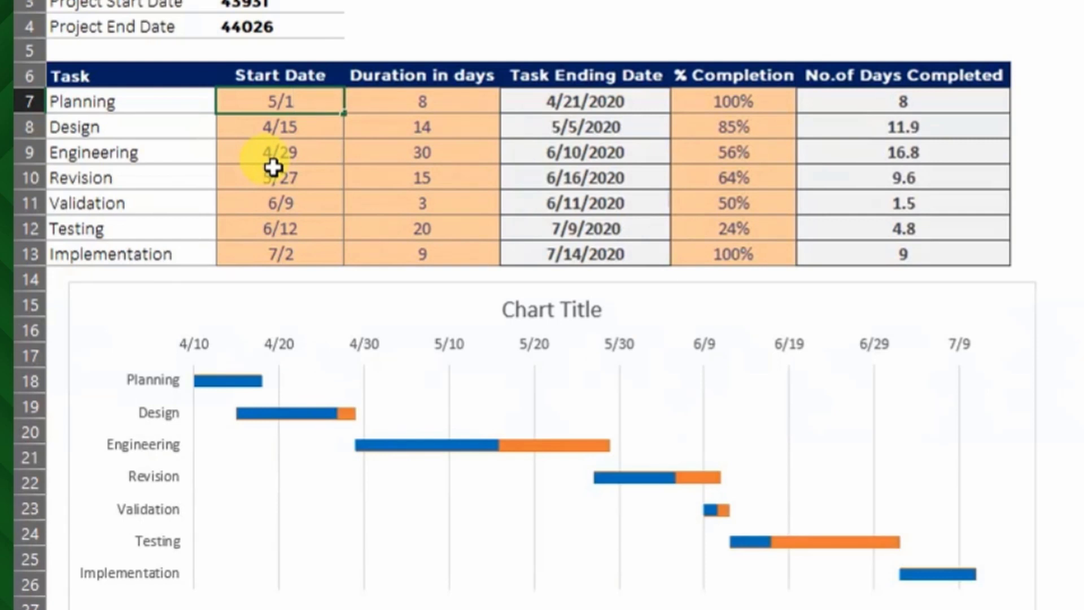
text(/15)
key(Return)
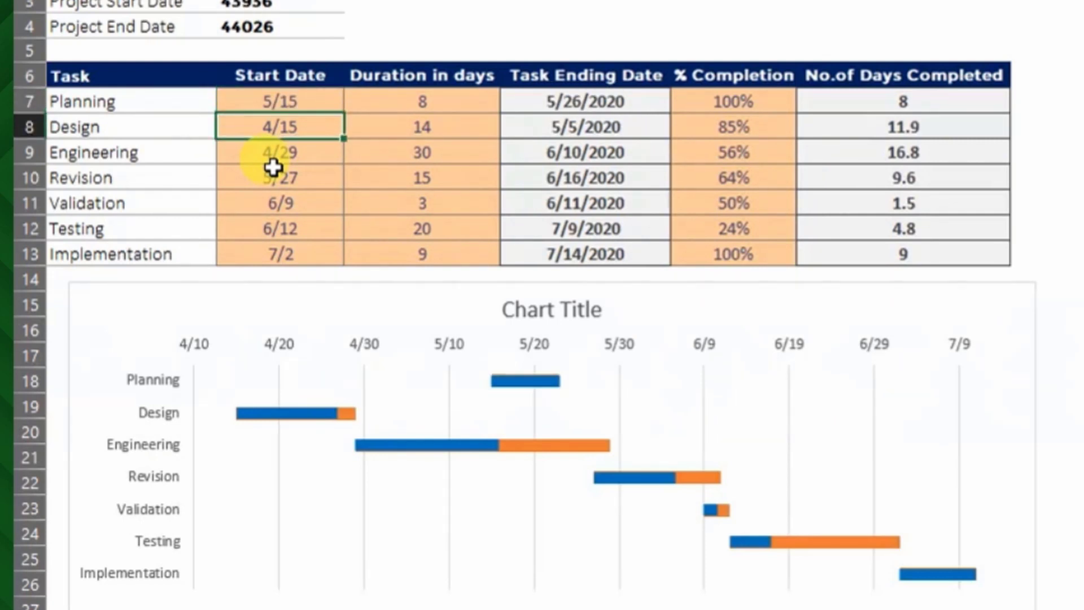
click(274, 167)
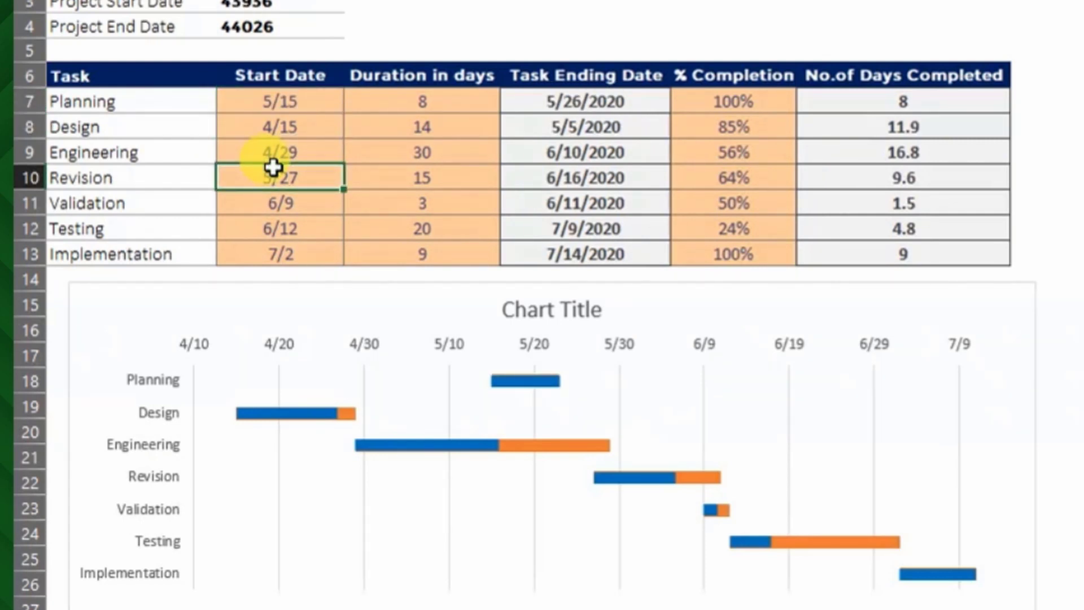
text(6/25)
key(Return)
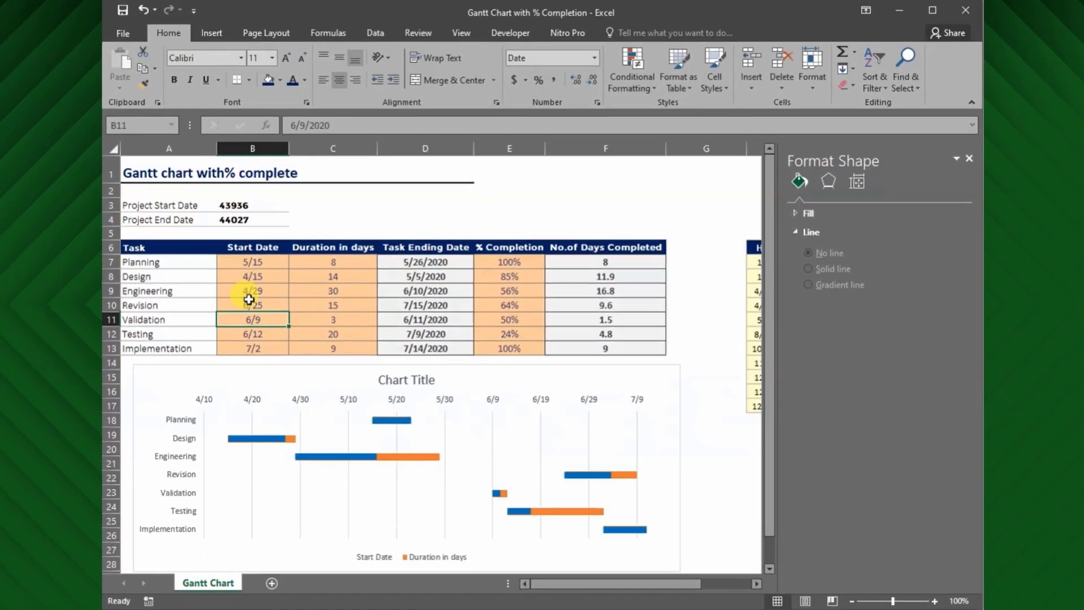